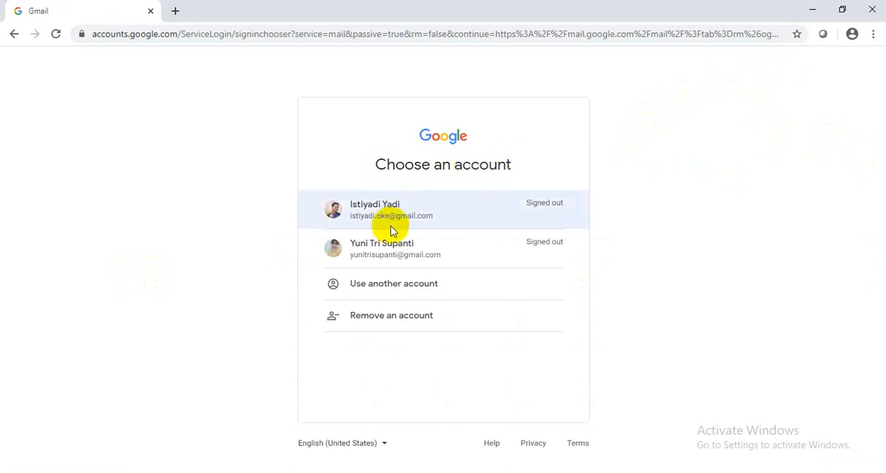
# Sign in to Gmail using another account, entering the account's e-mail address and password
pyautogui.click(382, 290)
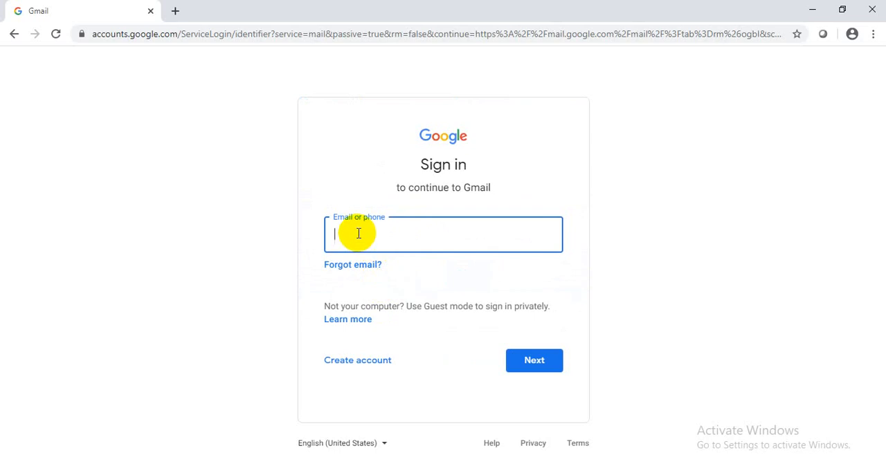
pyautogui.write('y')
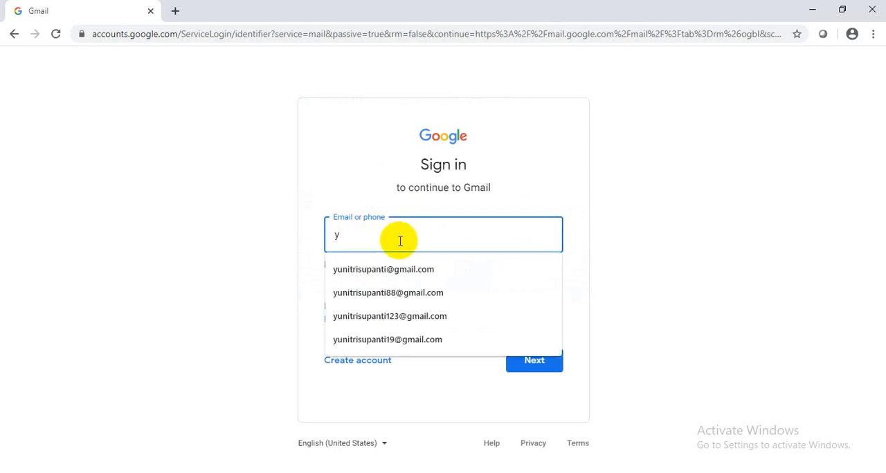
pyautogui.click(383, 293)
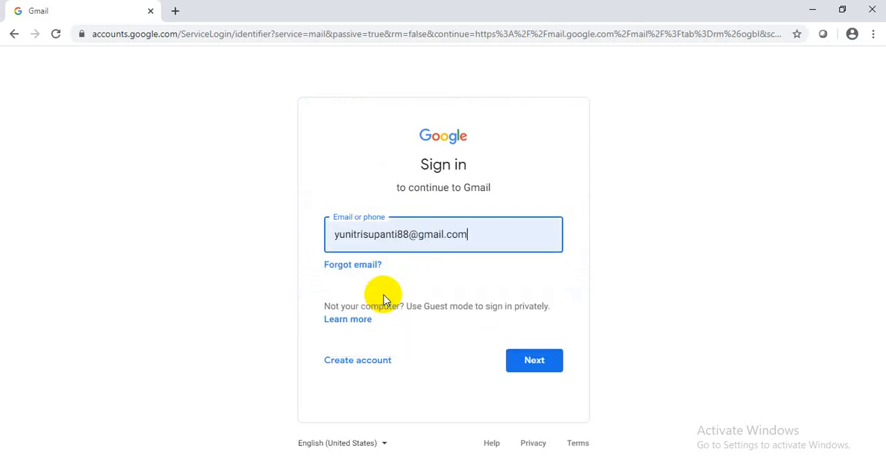
pyautogui.click(522, 365)
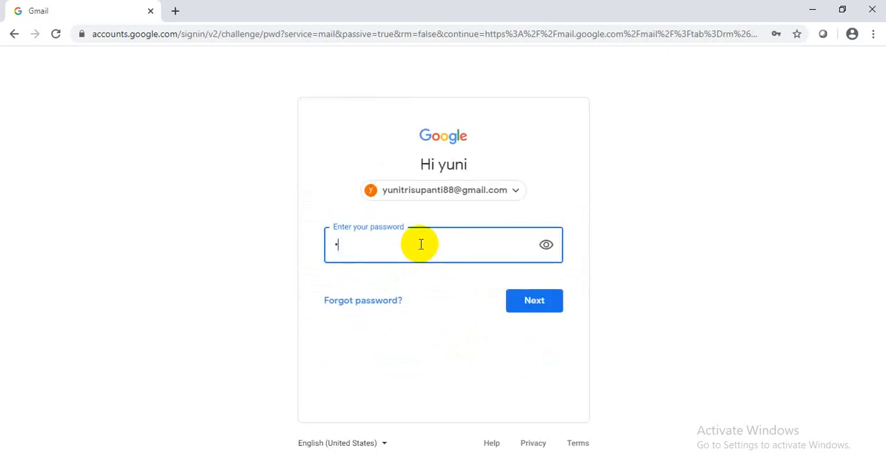
pyautogui.write('••••••••')
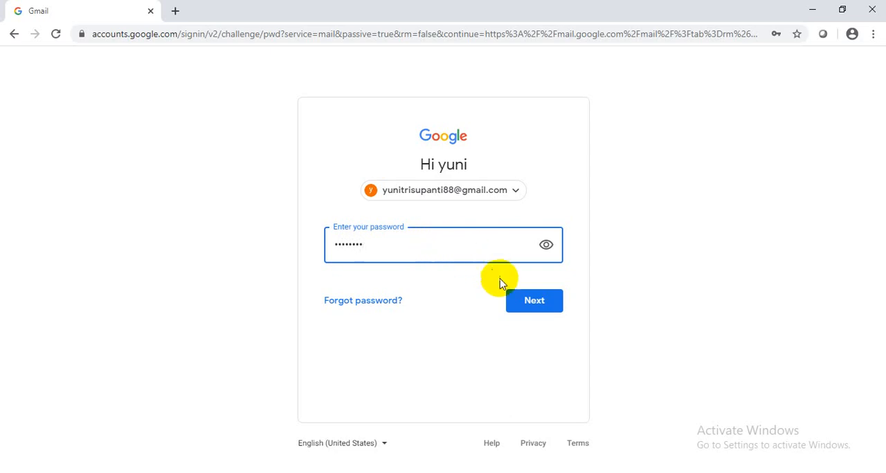
pyautogui.click(530, 301)
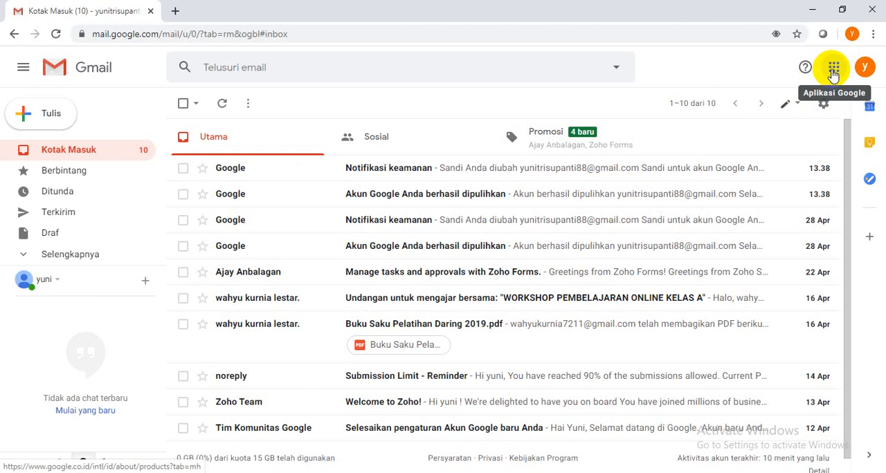
# Switch to Google Drive, create a blank Google Form, and dismiss the tip about reusing questions
pyautogui.click(833, 69)
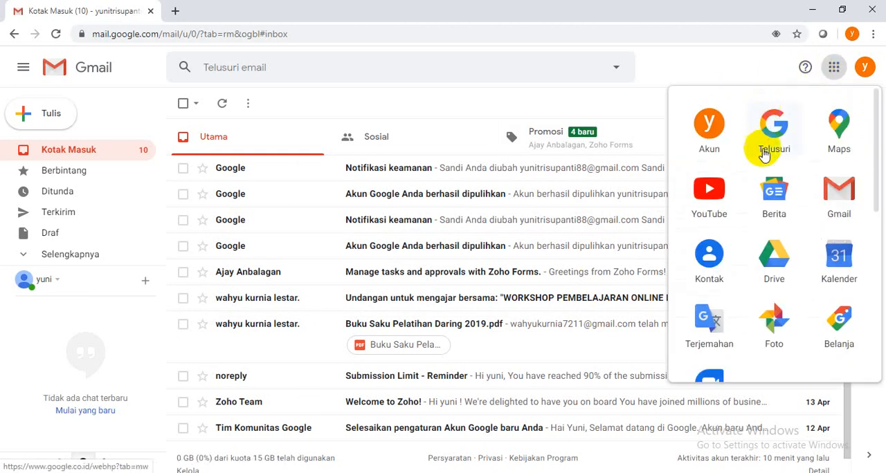
pyautogui.click(777, 272)
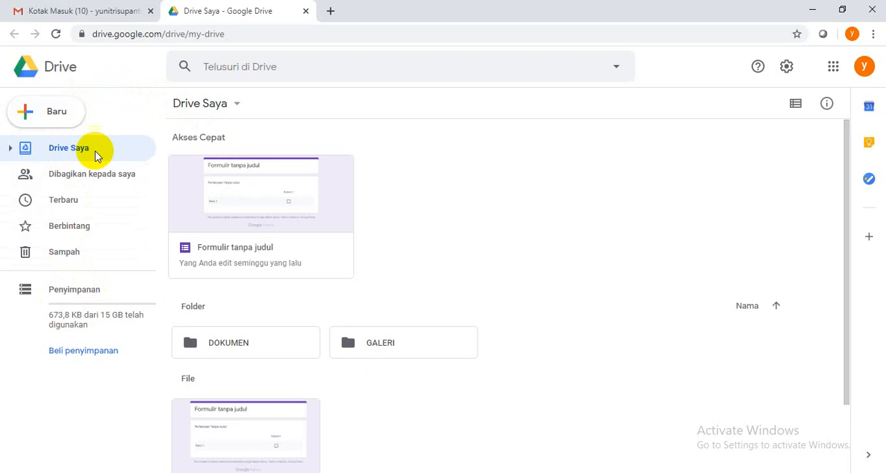
pyautogui.click(61, 118)
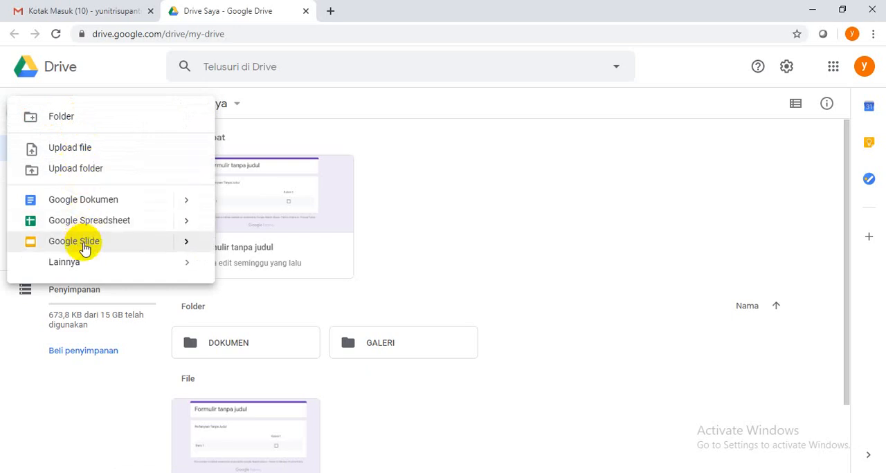
pyautogui.moveTo(79, 267)
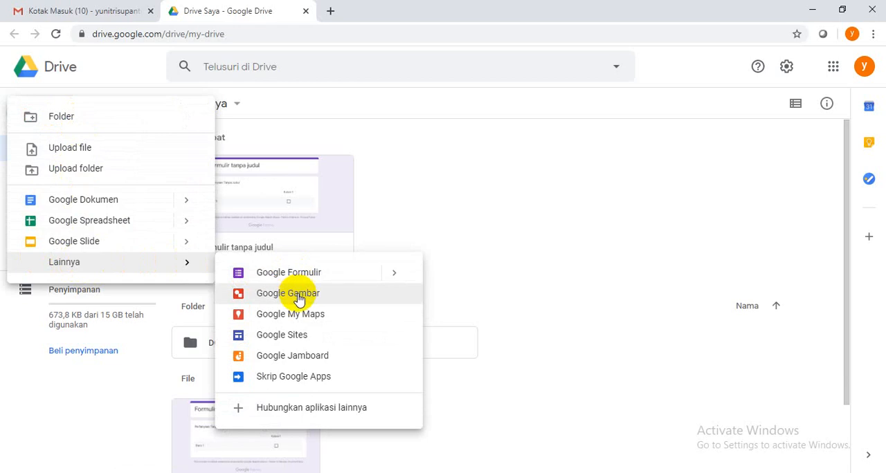
pyautogui.click(295, 277)
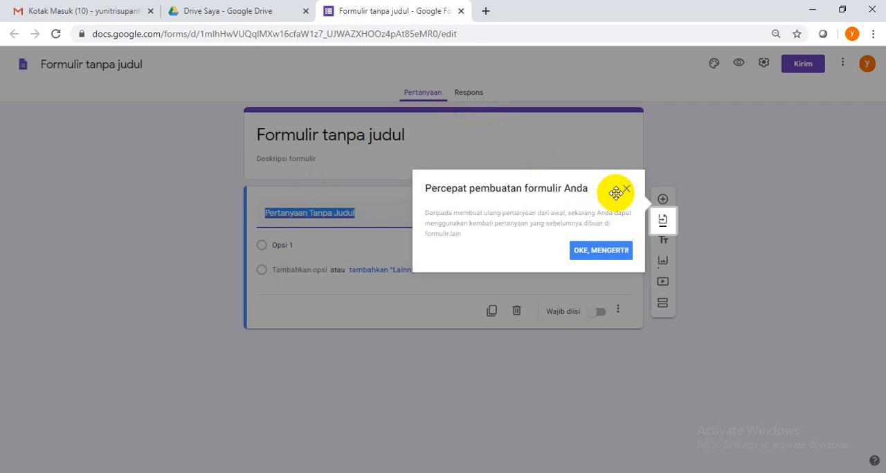
pyautogui.click(626, 189)
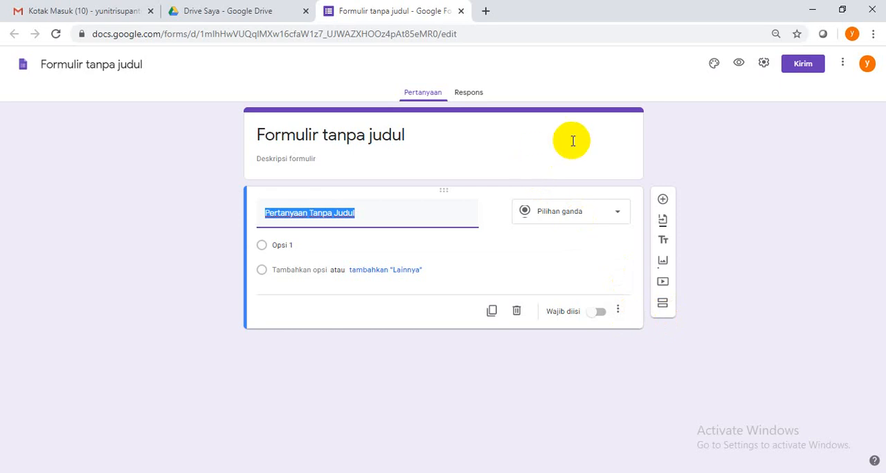
# Set the form's header image to the laboratory glassware illustration from the Kantor dan Sekolah themes
pyautogui.click(715, 64)
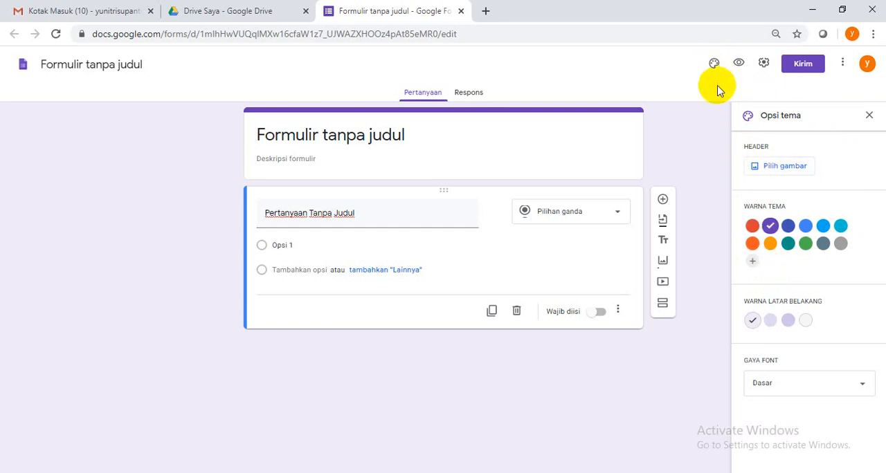
pyautogui.click(869, 115)
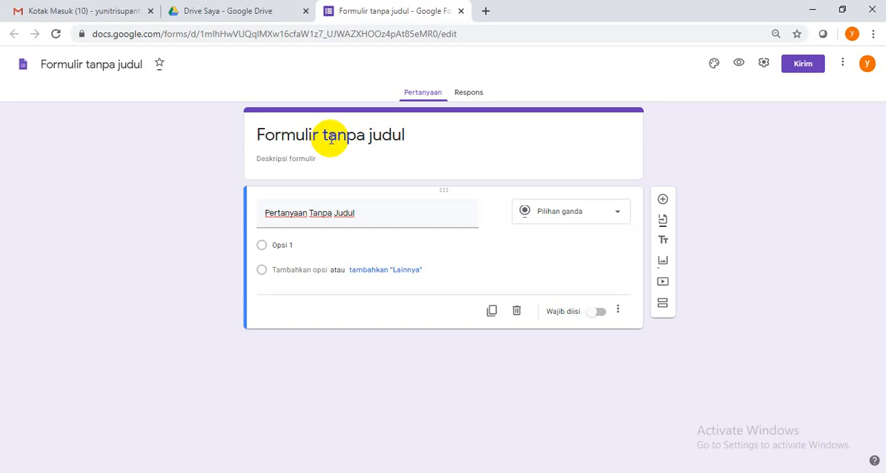
pyautogui.click(715, 65)
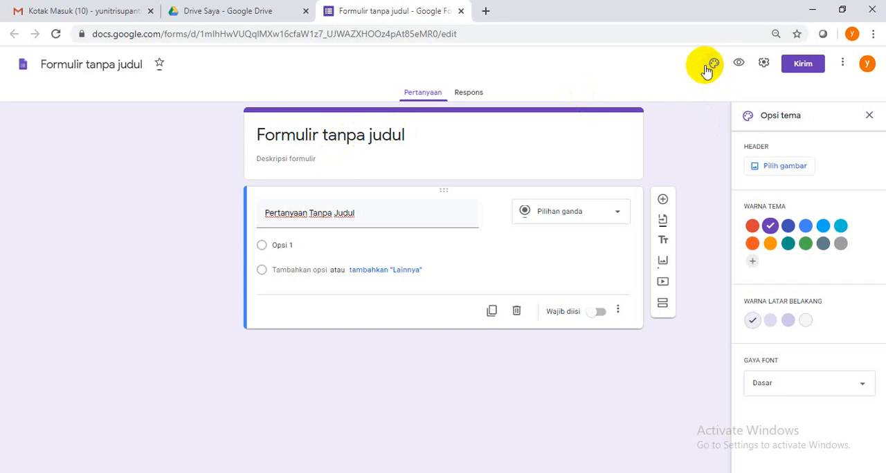
pyautogui.click(784, 170)
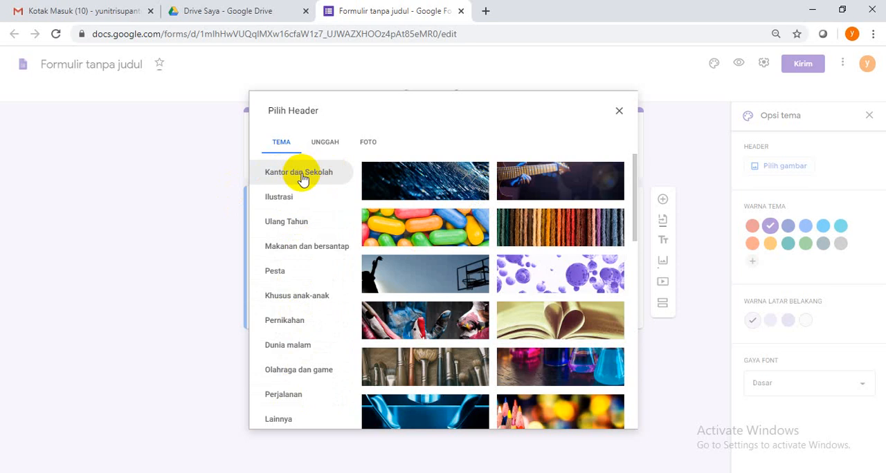
pyautogui.click(337, 174)
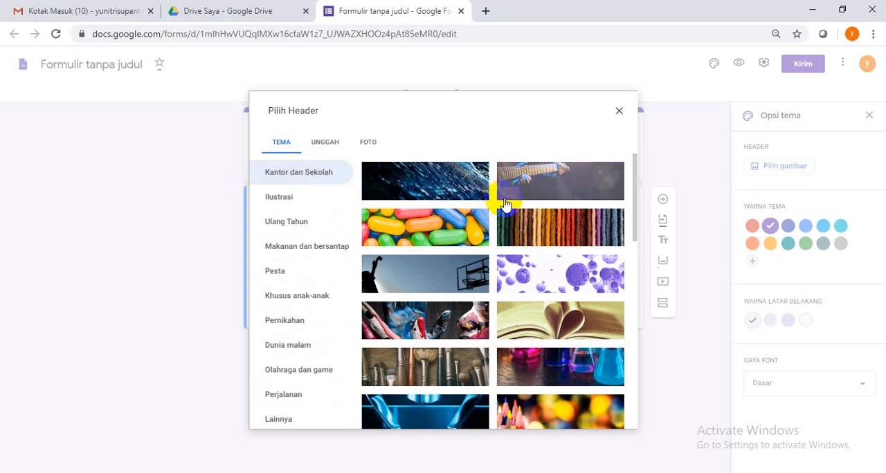
pyautogui.scroll(-15, 505, 204)
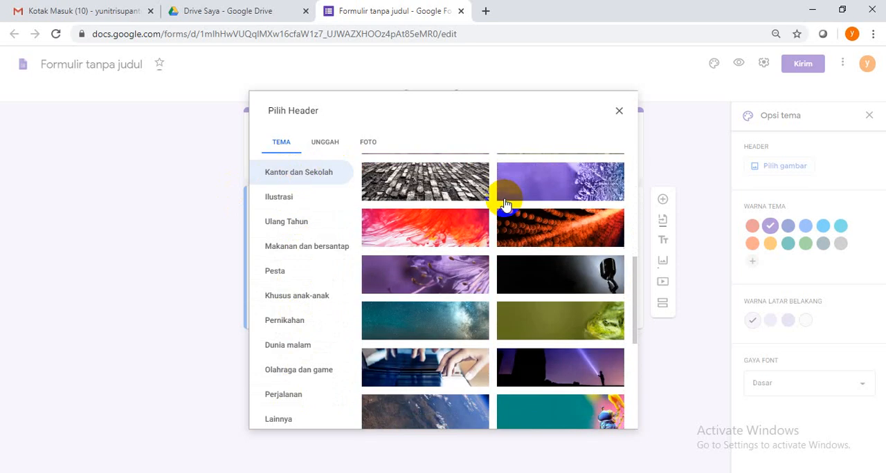
pyautogui.scroll(-3, 505, 204)
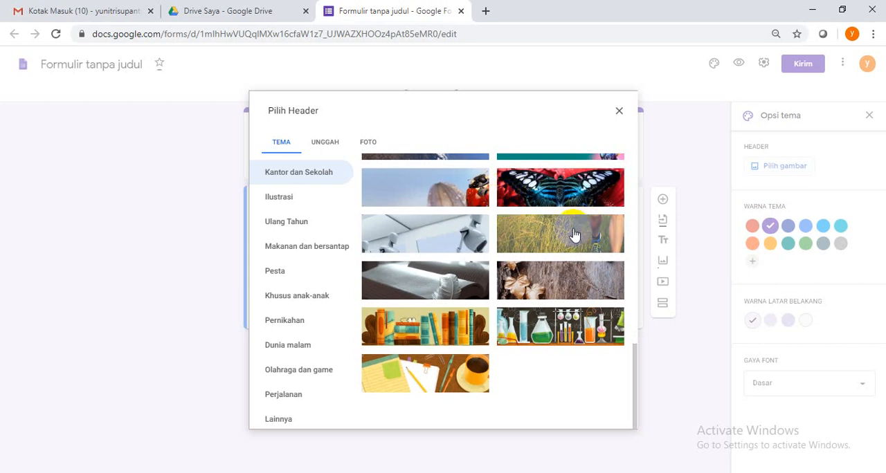
pyautogui.click(544, 339)
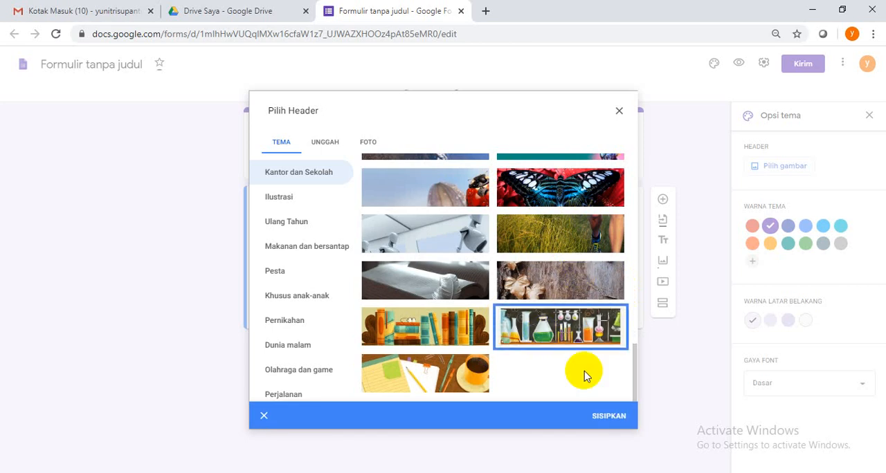
pyautogui.click(602, 419)
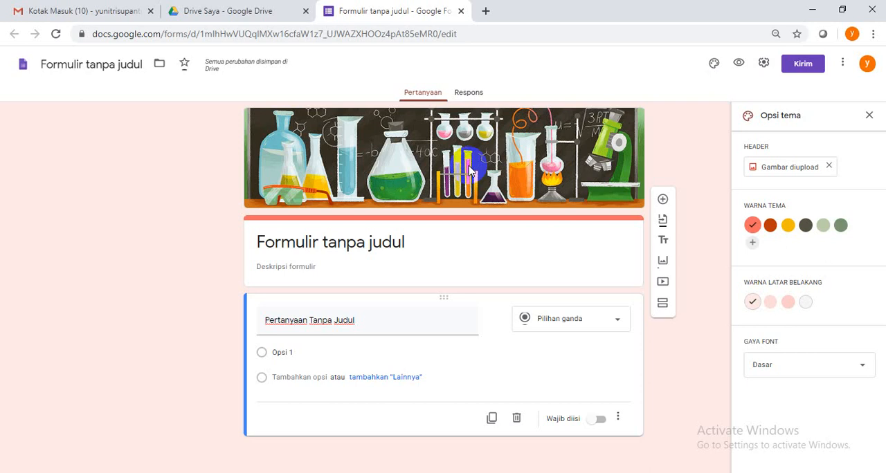
# Replace the form's title with "SURVEY PELAKSANAAN ULANGAN ONLINE"
pyautogui.click(257, 242)
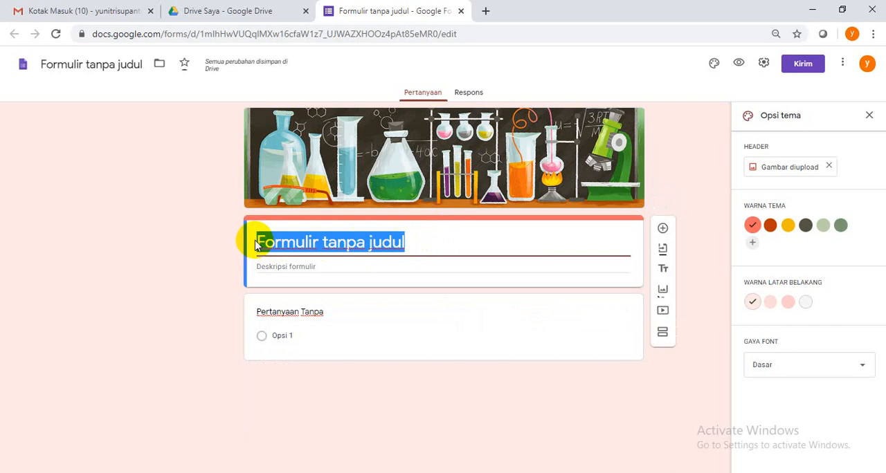
pyautogui.write('SUR')
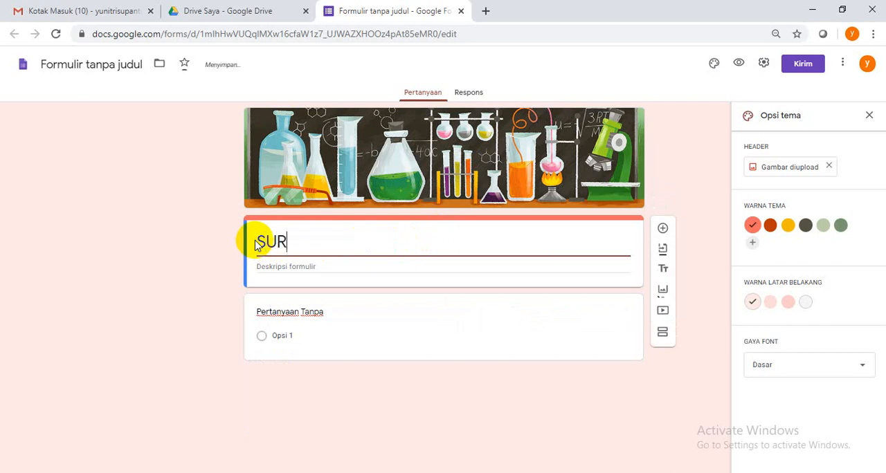
pyautogui.write('VEY PEA')
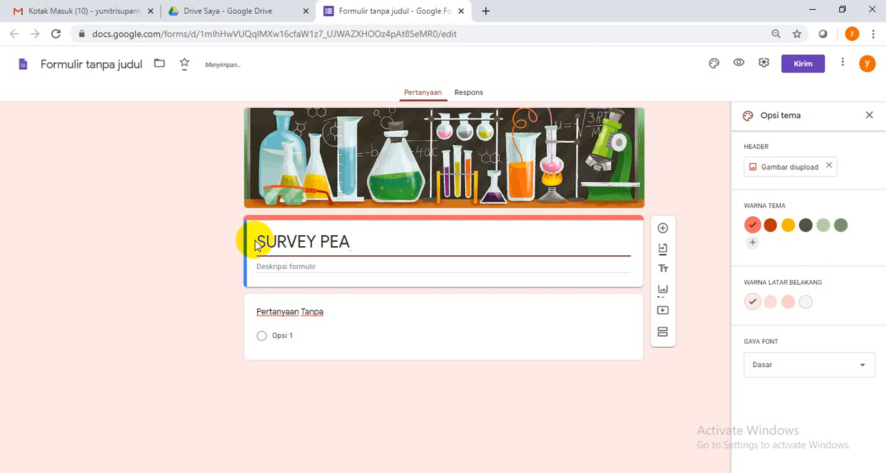
pyautogui.press('BackSpace')
pyautogui.write('LAKSANAAN')
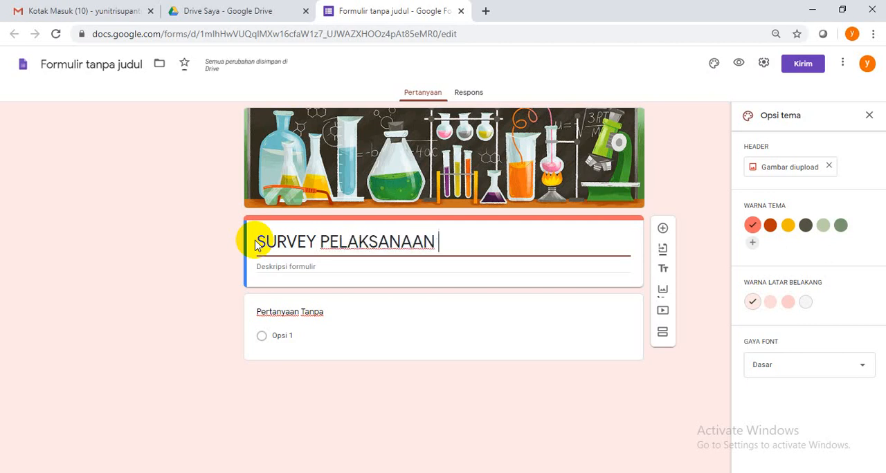
pyautogui.write(' ULANG')
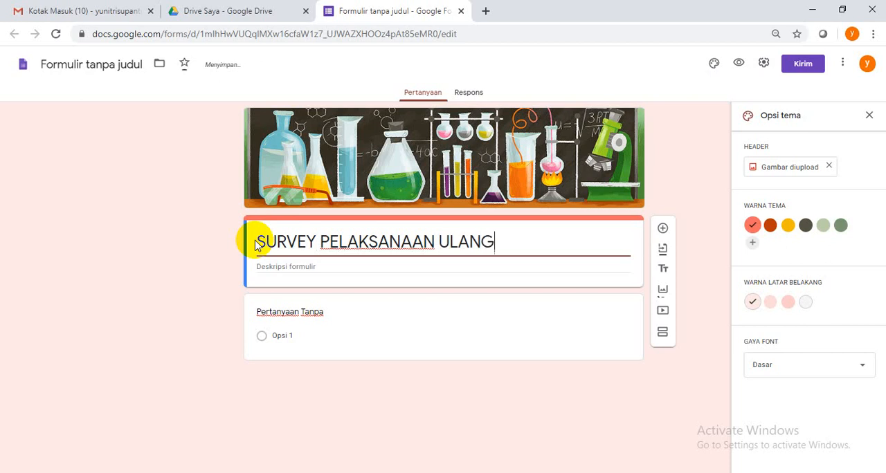
pyautogui.write('AN ONL')
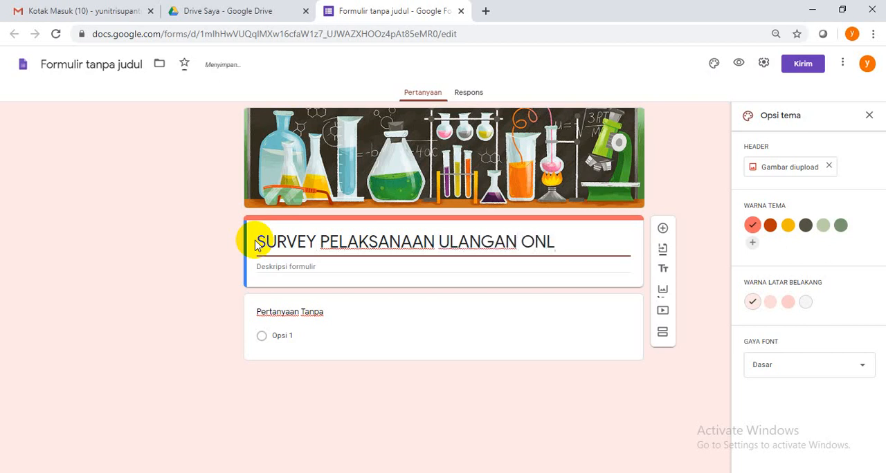
pyautogui.write('INE')
# Enter the form description "Isilah dengan data-data yang benar."
pyautogui.click(288, 268)
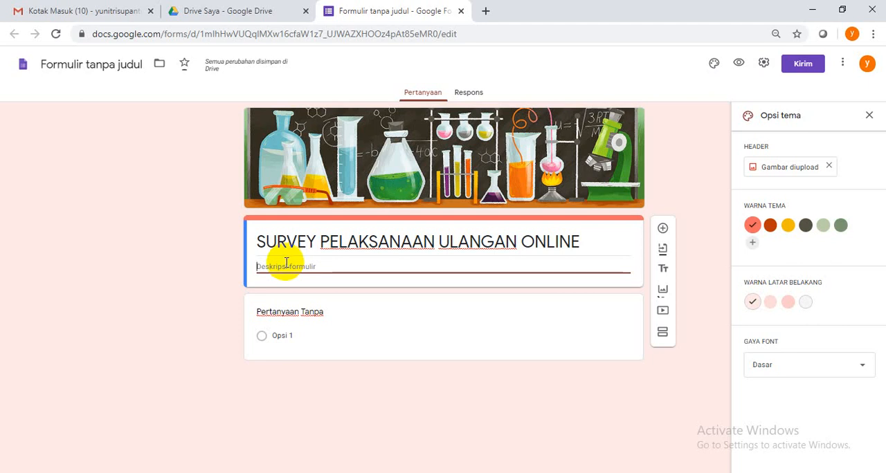
pyautogui.write('Isila')
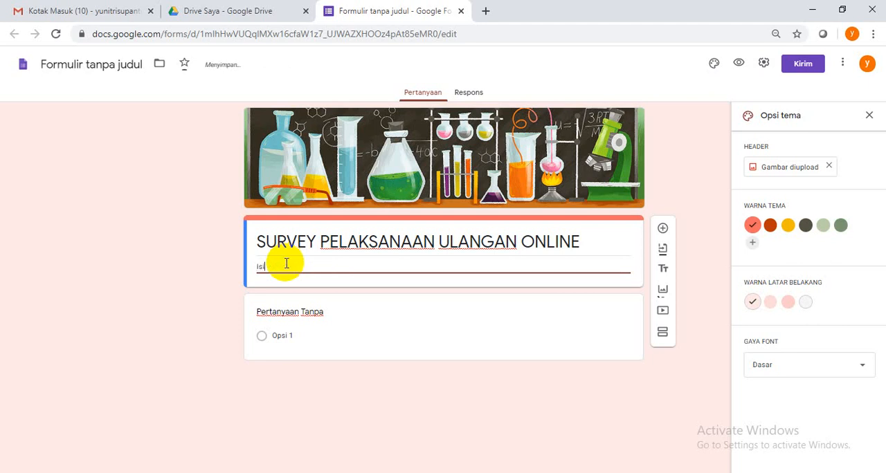
pyautogui.write('h dengan data-data yang ')
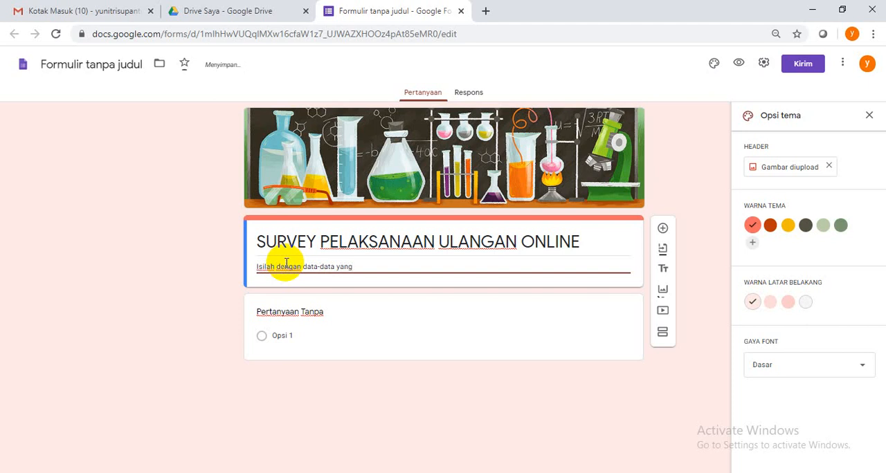
pyautogui.write('benar.')
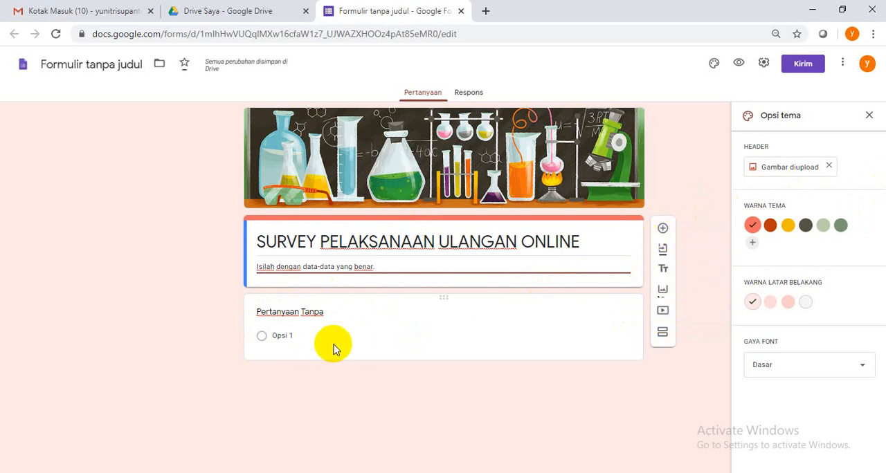
# Add a blank question directly below the form description and select its first option for editing
pyautogui.click(663, 230)
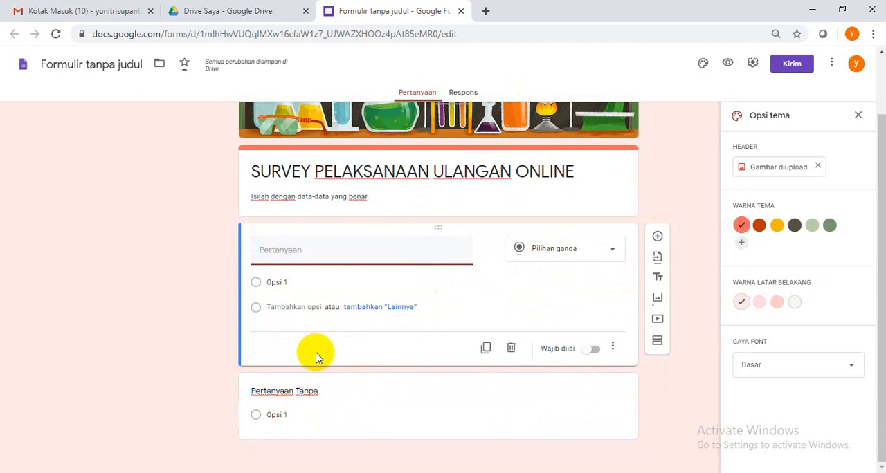
pyautogui.click(351, 392)
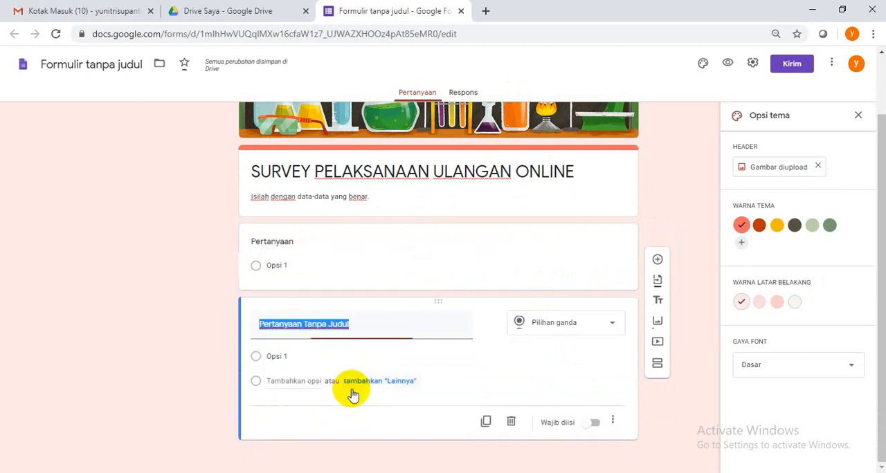
pyautogui.click(383, 267)
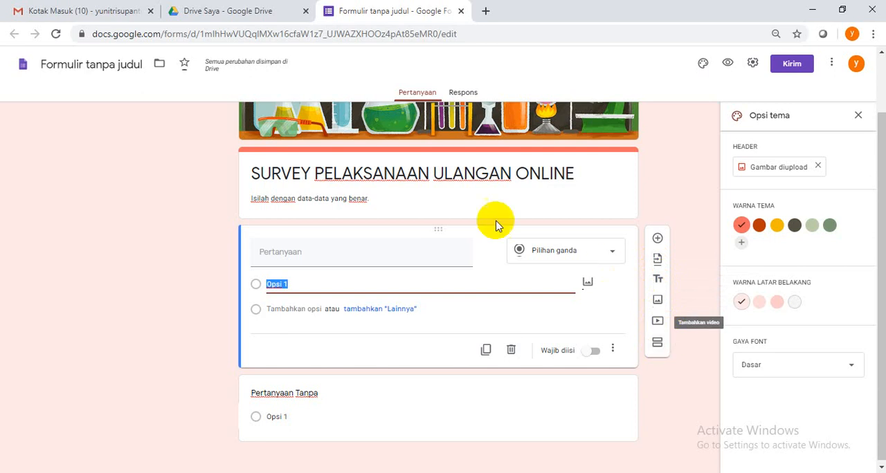
# Enter "Berapa kali kamu mandi setiap hari?" as the blank question's text and choose Pilihan ganda as its answer type
pyautogui.click(348, 250)
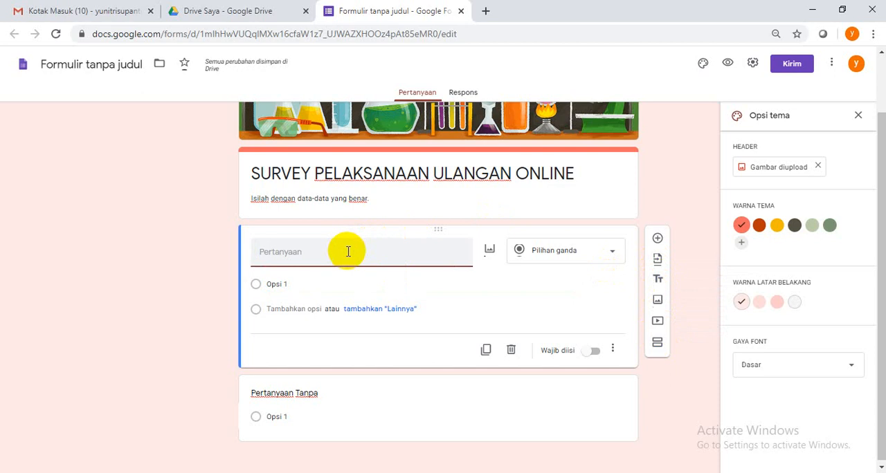
pyautogui.write('Berapa kali')
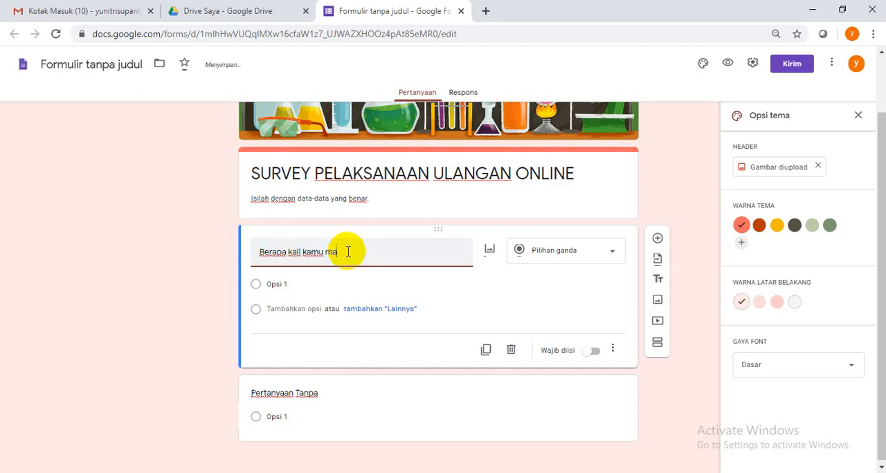
pyautogui.write('kamu mandi setiap ')
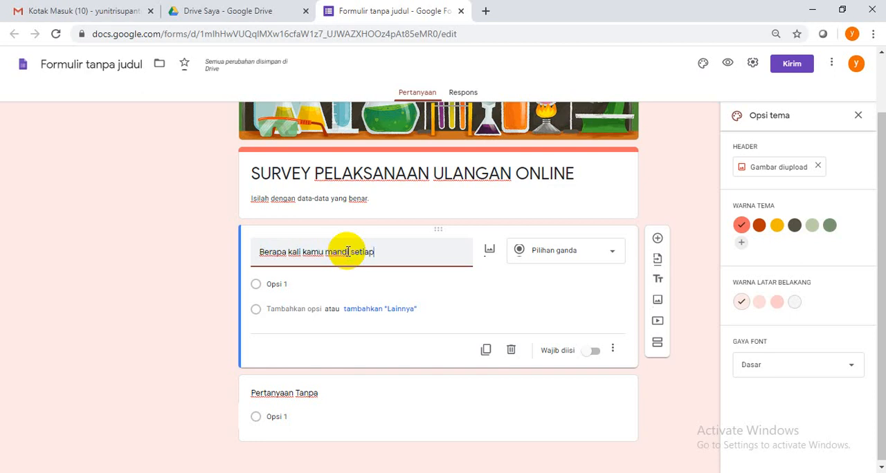
pyautogui.write('hat')
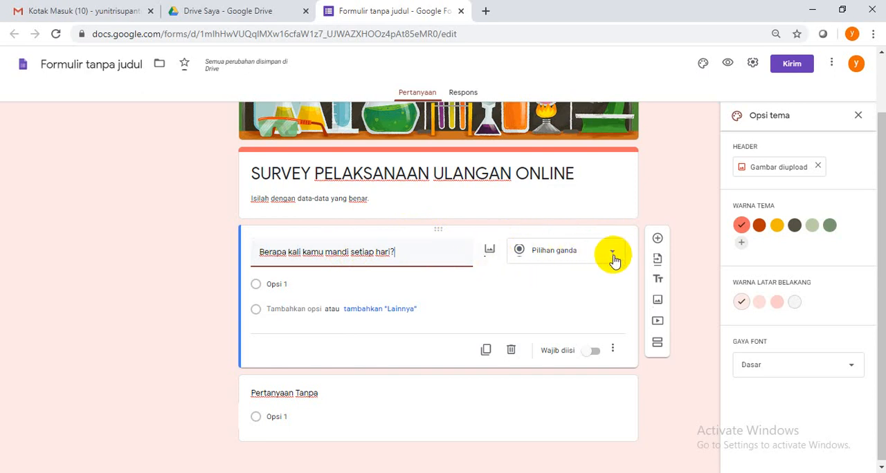
pyautogui.click(612, 258)
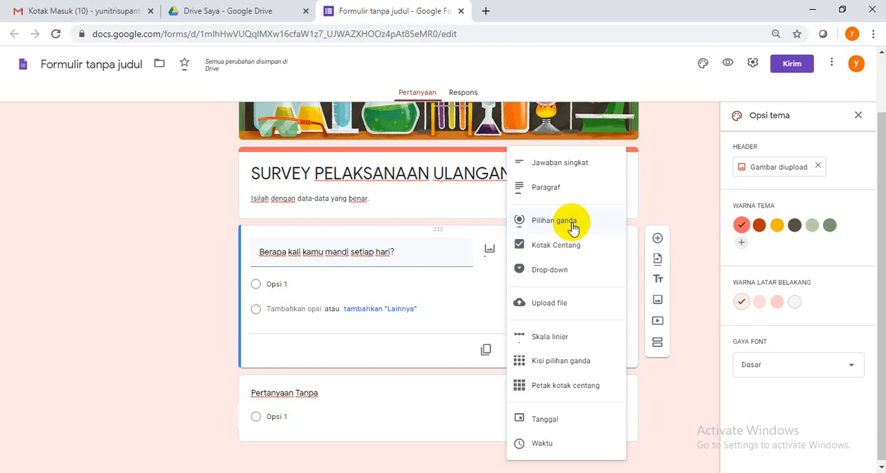
pyautogui.click(554, 222)
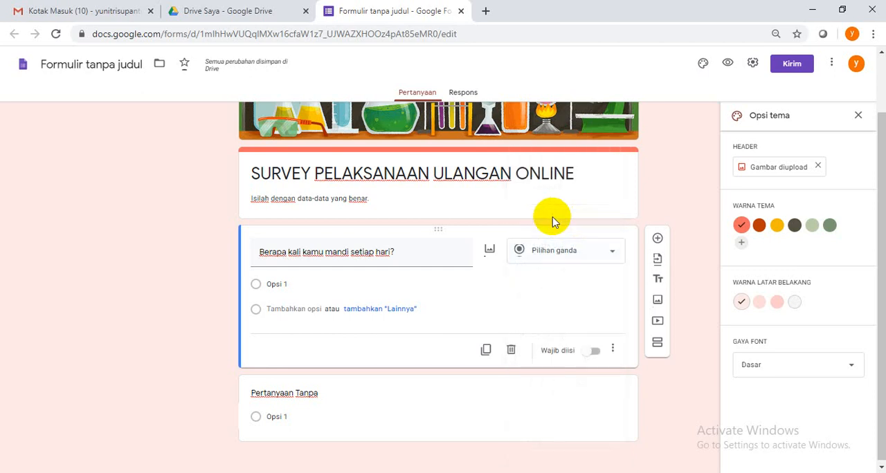
# Give the question the options "1 kali", "2 kali" and "3 kali", and make it required
pyautogui.click(325, 284)
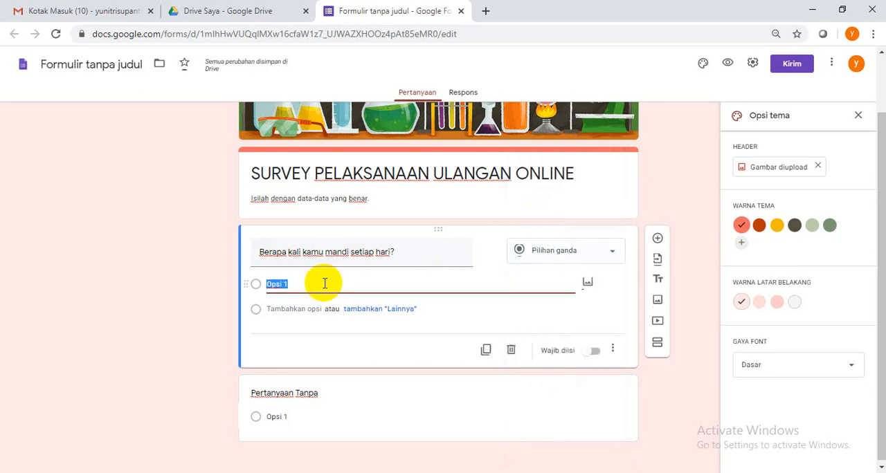
pyautogui.write('1 kali')
pyautogui.click(305, 309)
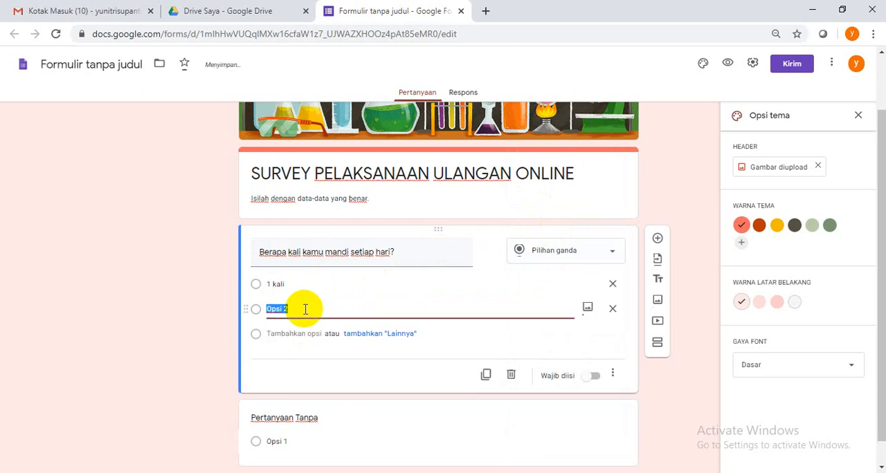
pyautogui.write('2 kali')
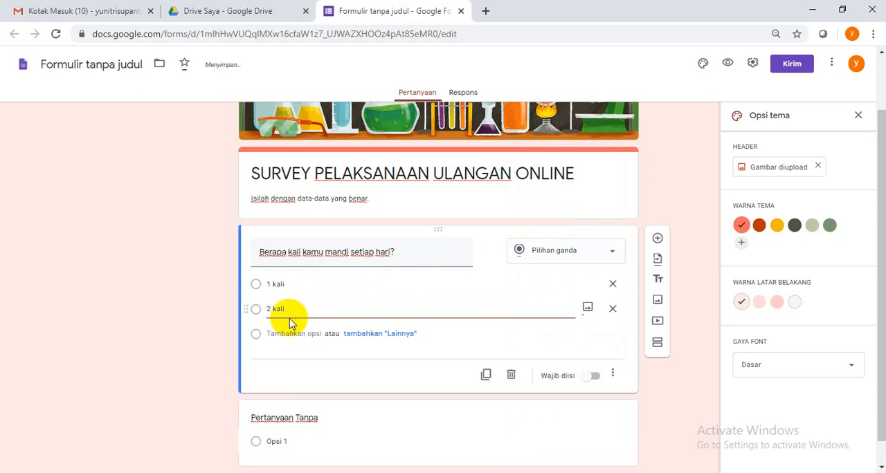
pyautogui.click(289, 334)
pyautogui.write('3 kali')
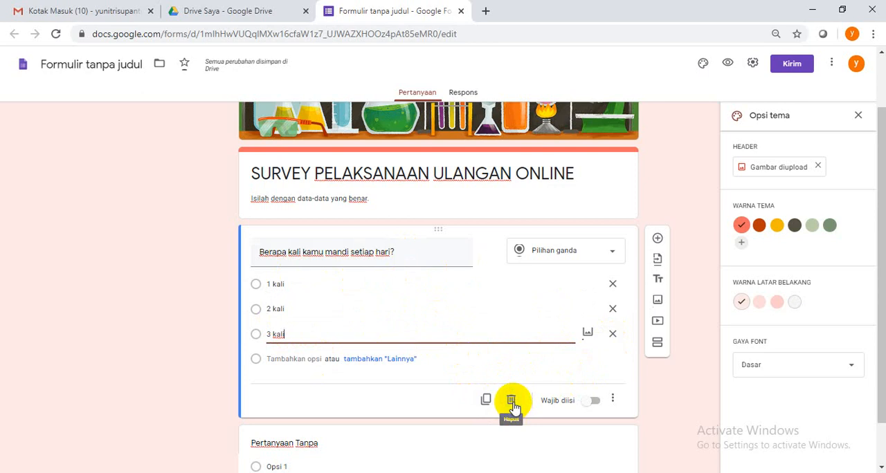
pyautogui.click(593, 402)
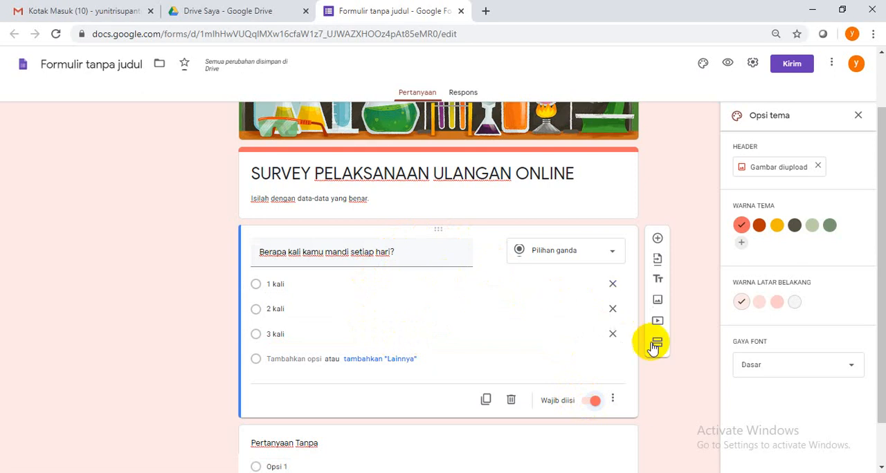
# Show the description field on the "Berapa kali kamu mandi setiap hari?" question and hide it again
pyautogui.click(613, 401)
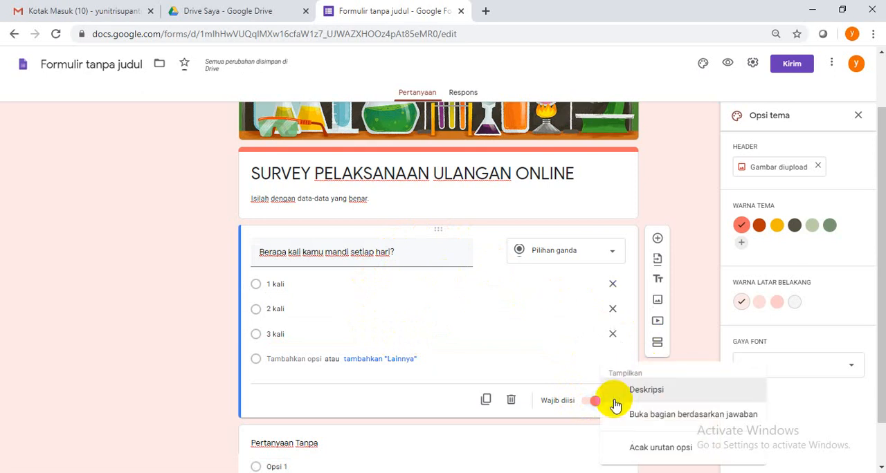
pyautogui.click(663, 392)
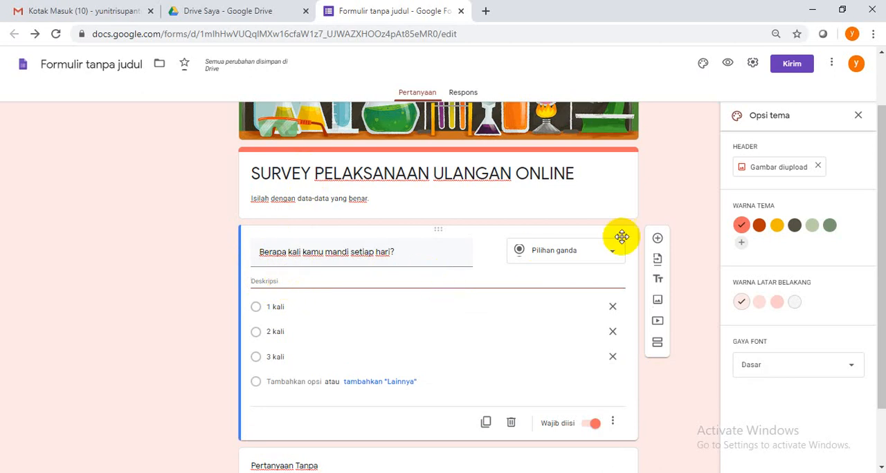
pyautogui.click(612, 424)
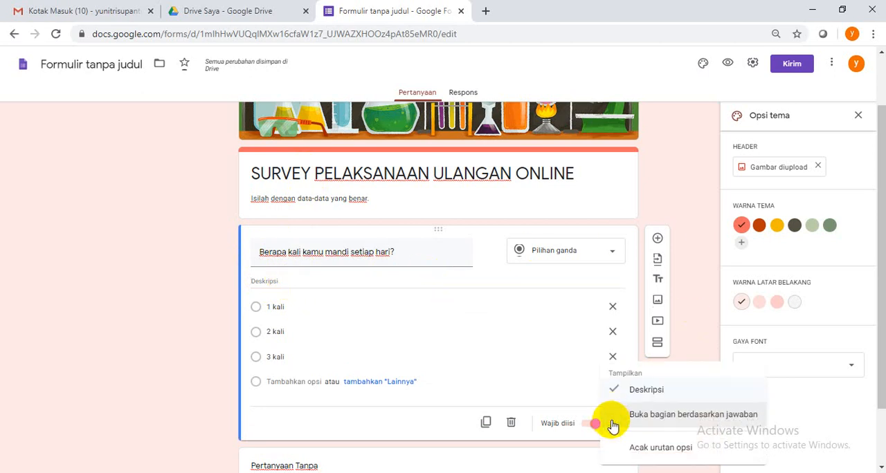
pyautogui.click(637, 389)
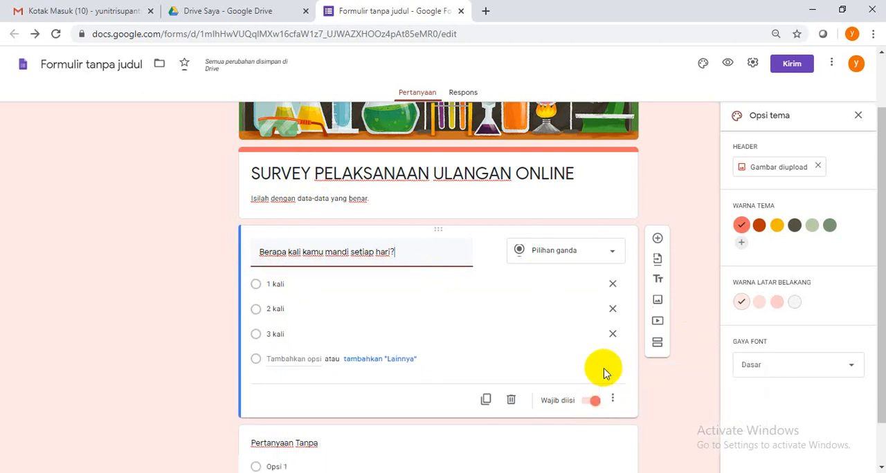
# Replace the title of the untitled question at the end of the form with "Nama lengkap"
pyautogui.scroll(-1, 601, 369)
pyautogui.click(405, 399)
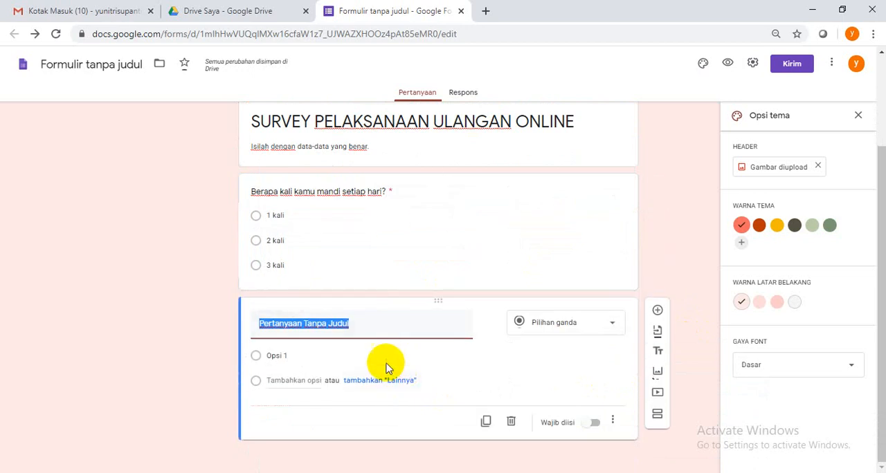
pyautogui.click(406, 325)
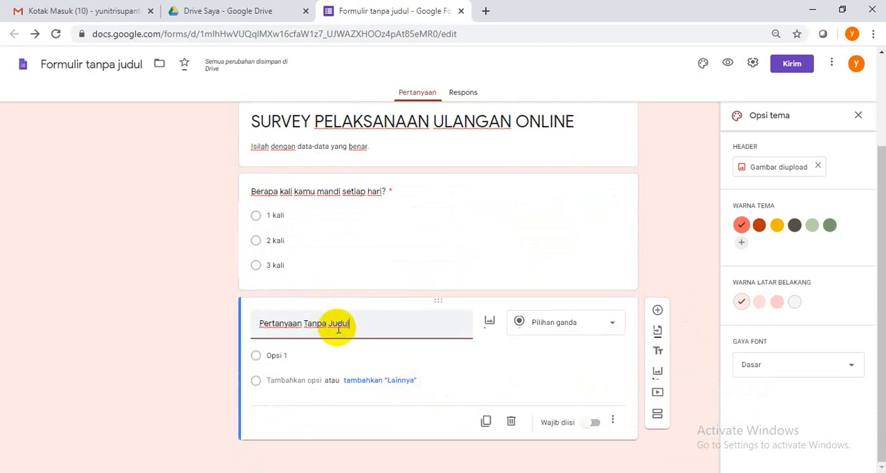
pyautogui.moveTo(362, 322); pyautogui.dragTo(214, 319)
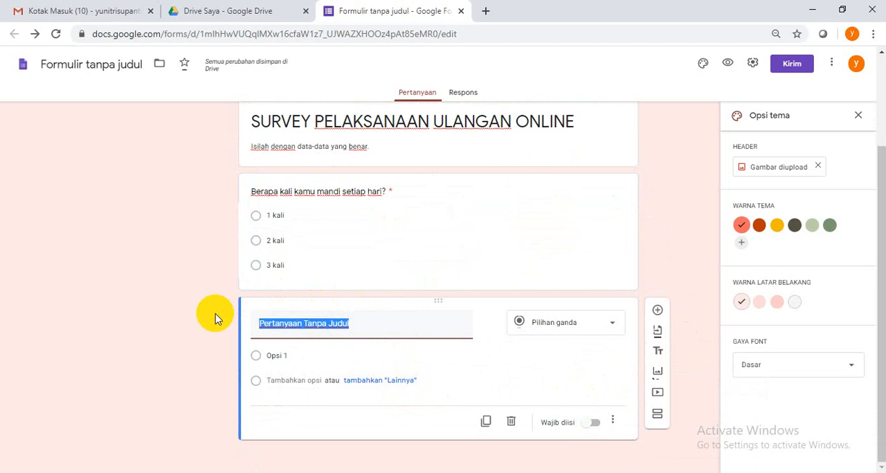
pyautogui.write('Nama ')
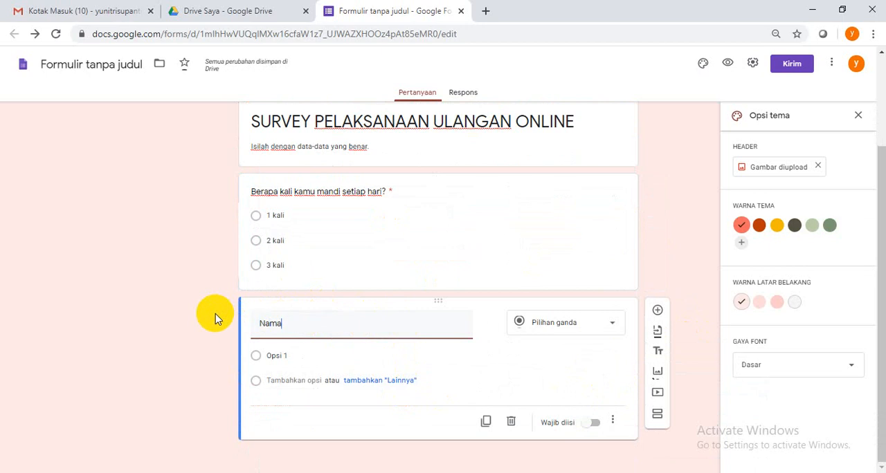
pyautogui.write('lengkap')
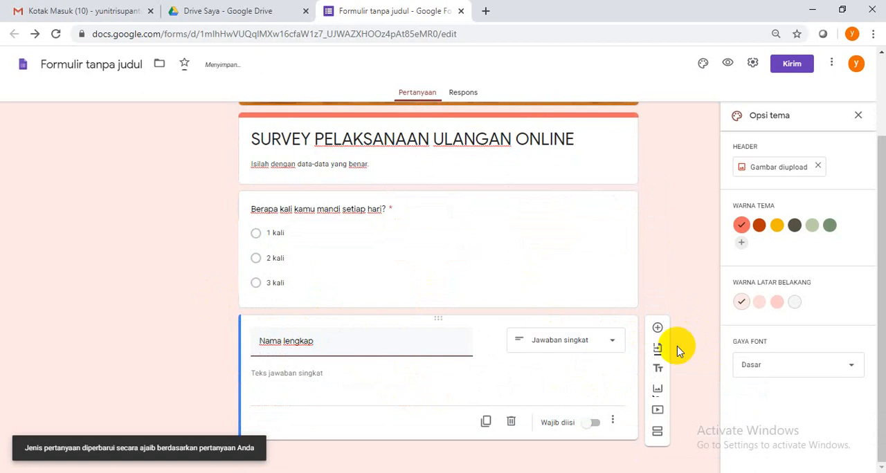
# Choose Jawaban singkat as the answer type of "Nama lengkap" and make the question required
pyautogui.click(615, 344)
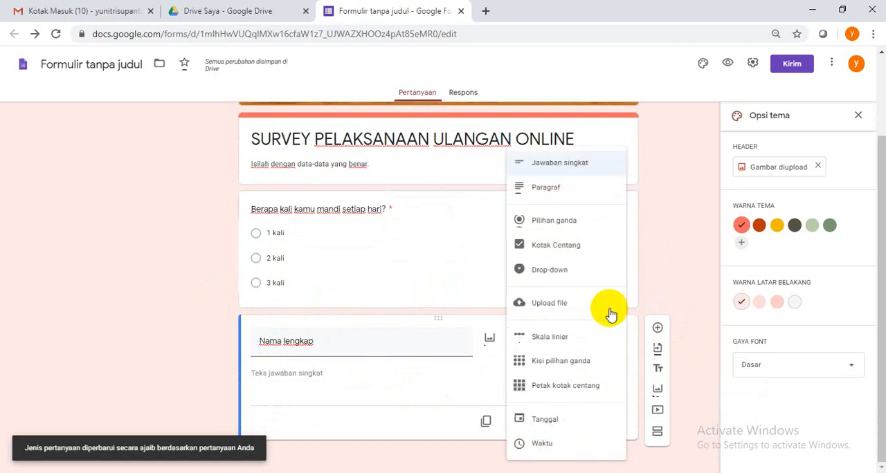
pyautogui.click(585, 164)
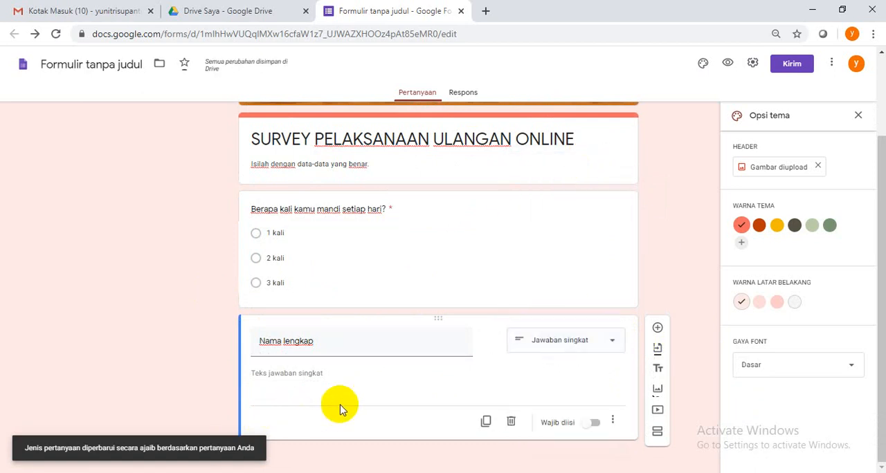
pyautogui.click(599, 424)
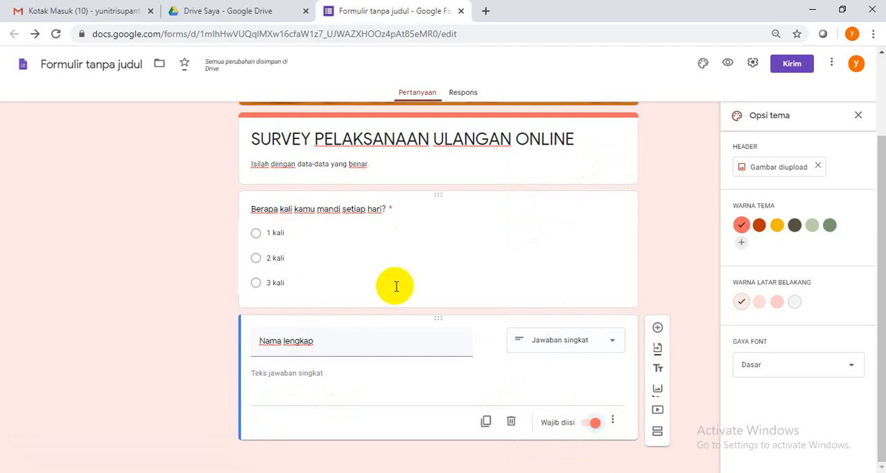
# Move the "Nama lengkap" question above the "Berapa kali kamu mandi setiap hari?" question
pyautogui.moveTo(368, 320); pyautogui.dragTo(279, 172)
pyautogui.click(290, 220)
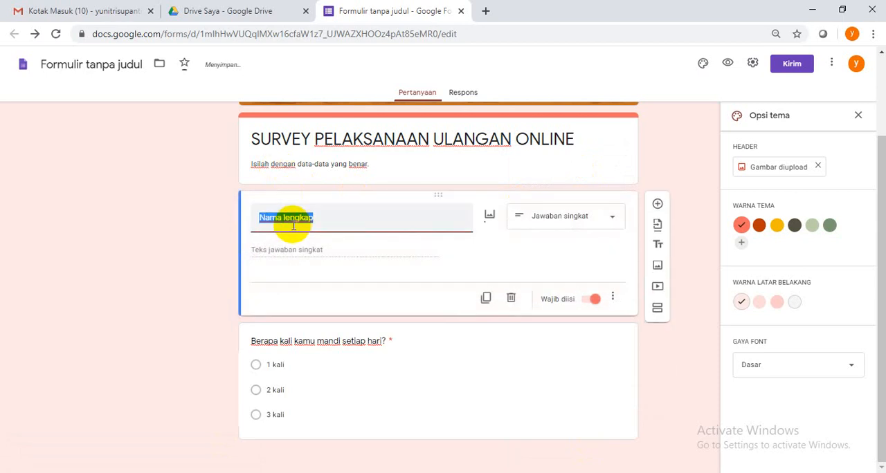
pyautogui.click(674, 346)
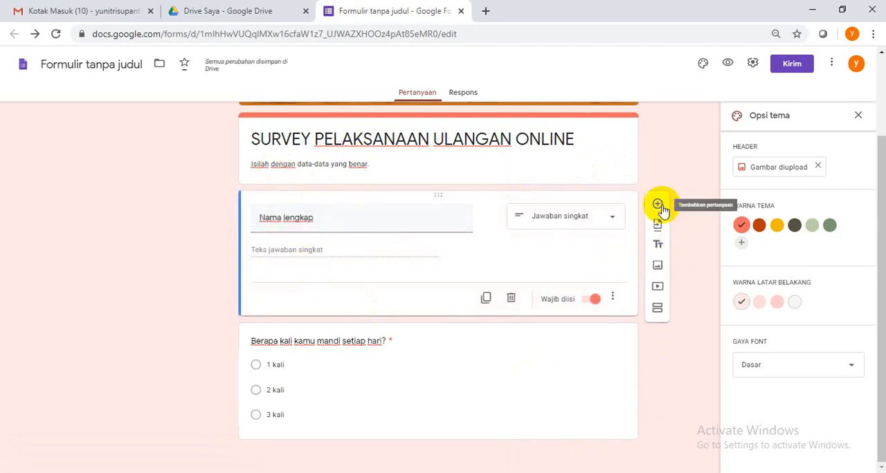
# Add a required question "Usia" directly below "Nama lengkap" with the answer type Jawaban singkat
pyautogui.click(658, 205)
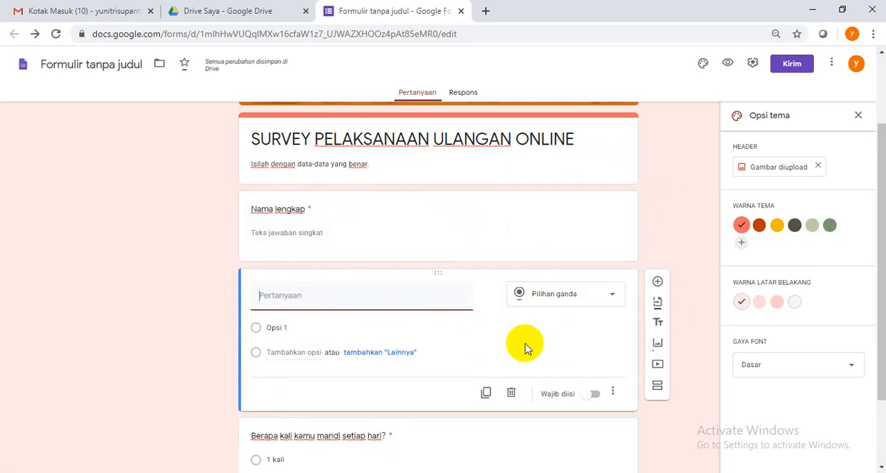
pyautogui.write('Usia')
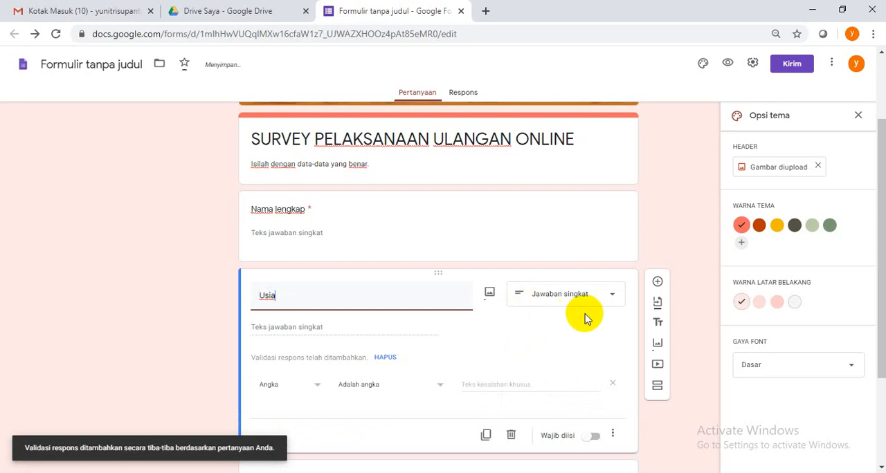
pyautogui.click(608, 296)
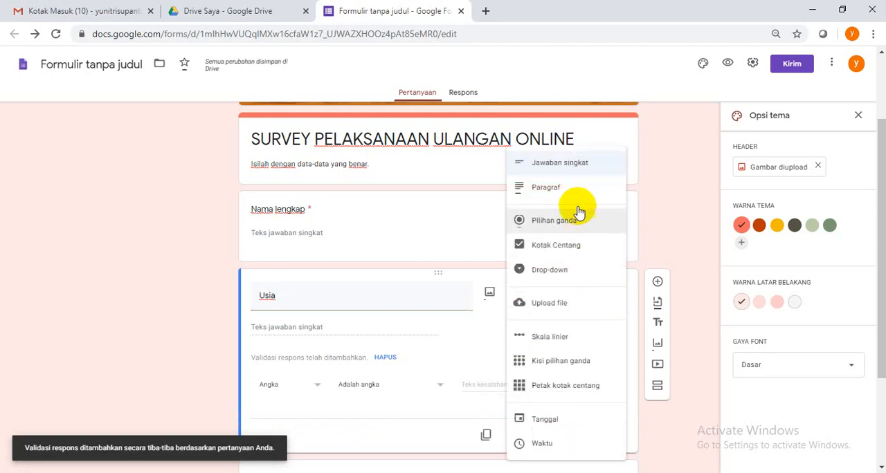
pyautogui.click(542, 166)
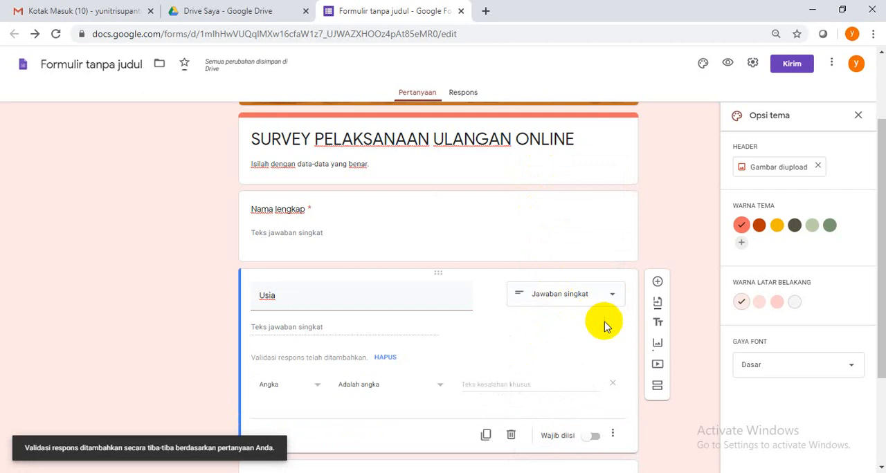
pyautogui.scroll(-2, 505, 377)
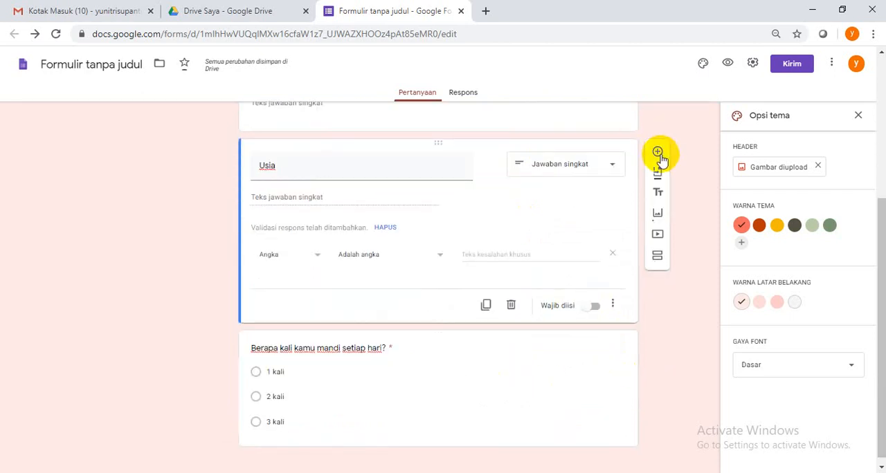
pyautogui.click(593, 306)
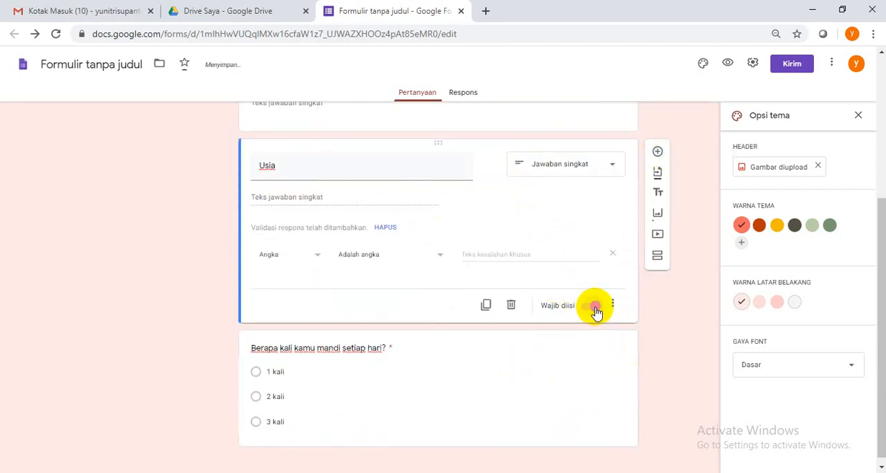
# Add a new question titled "Alamat Lengkap" directly below the "Usia" question
pyautogui.click(657, 153)
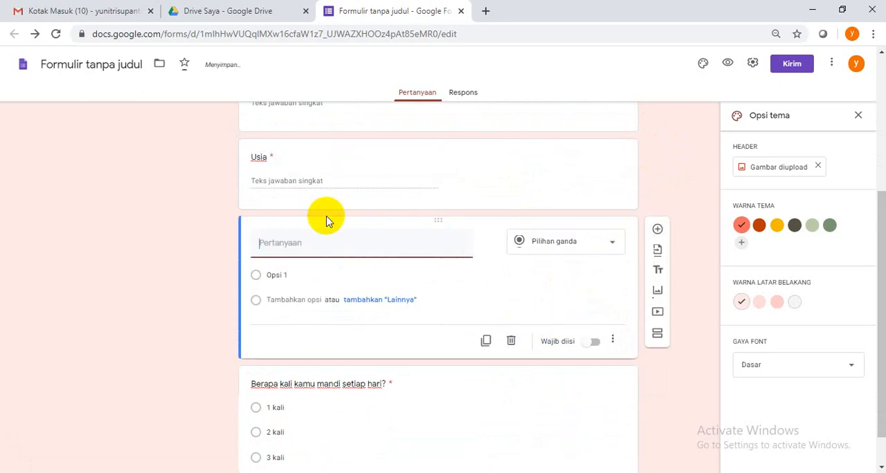
pyautogui.write('Alamat Lengkap')
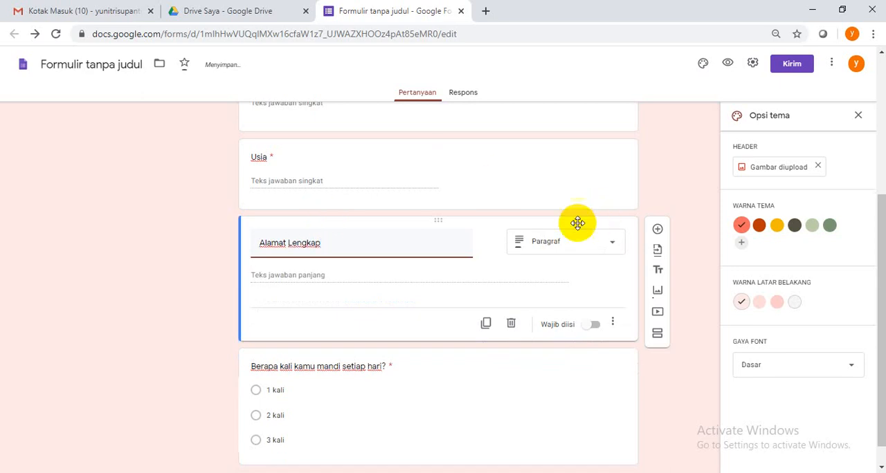
# Choose Paragraf as the answer type of "Alamat Lengkap" and make the question required
pyautogui.click(614, 246)
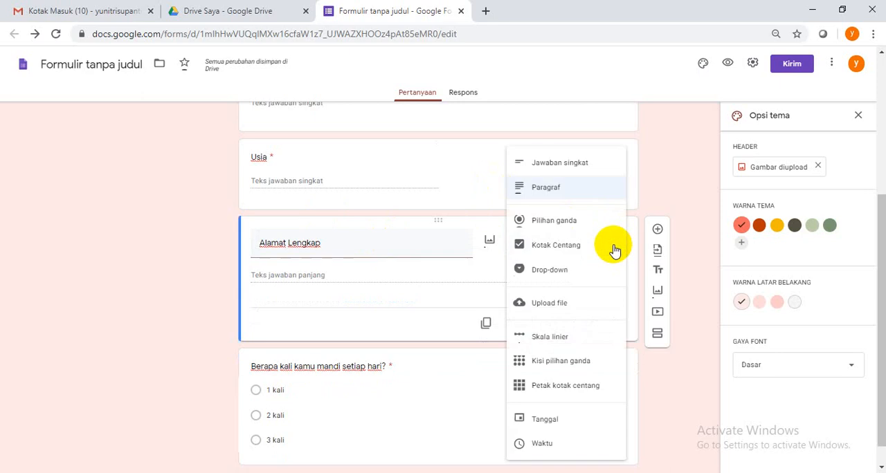
pyautogui.scroll(2, 429, 220)
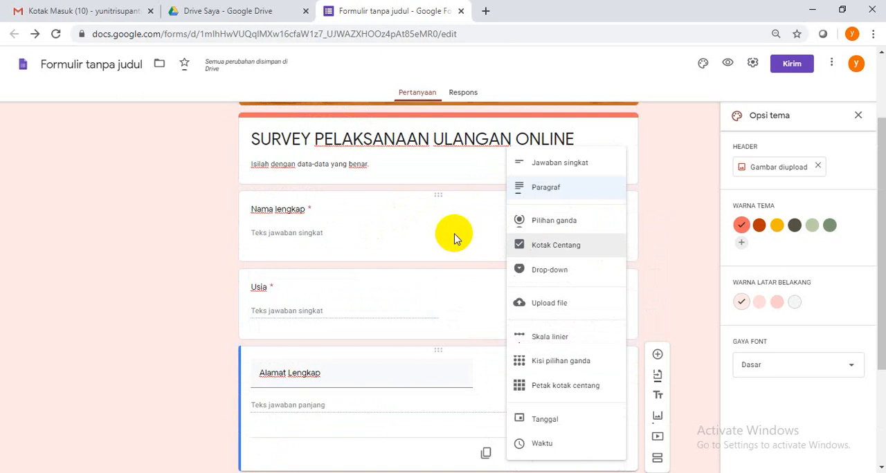
pyautogui.click(547, 195)
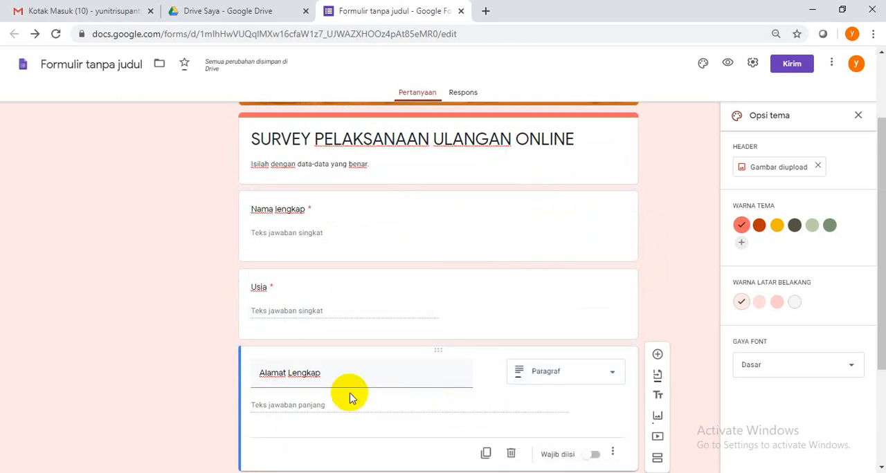
pyautogui.scroll(-1, 368, 405)
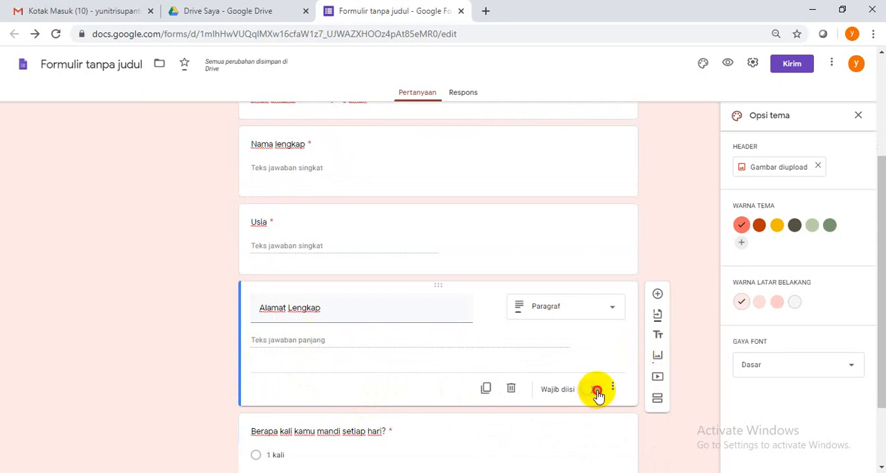
pyautogui.scroll(-2, 595, 383)
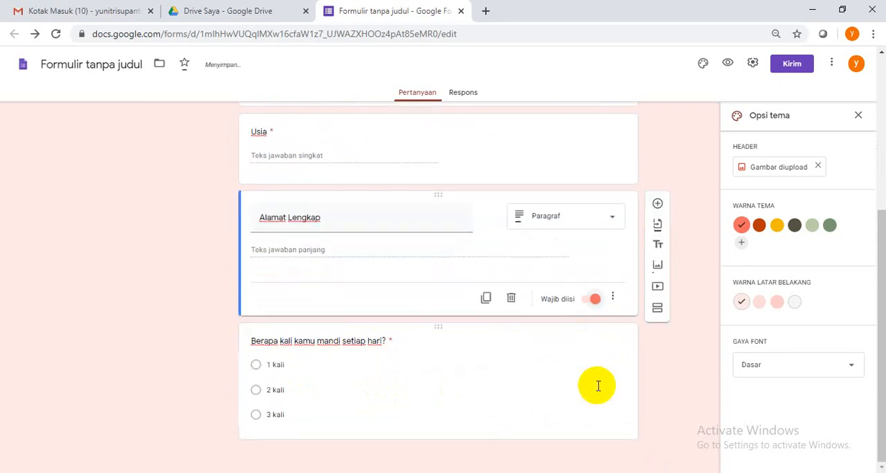
# Add a question "Buah apa yang kamu sukai" below "Alamat Lengkap" with the answer type Kotak Centang
pyautogui.click(657, 205)
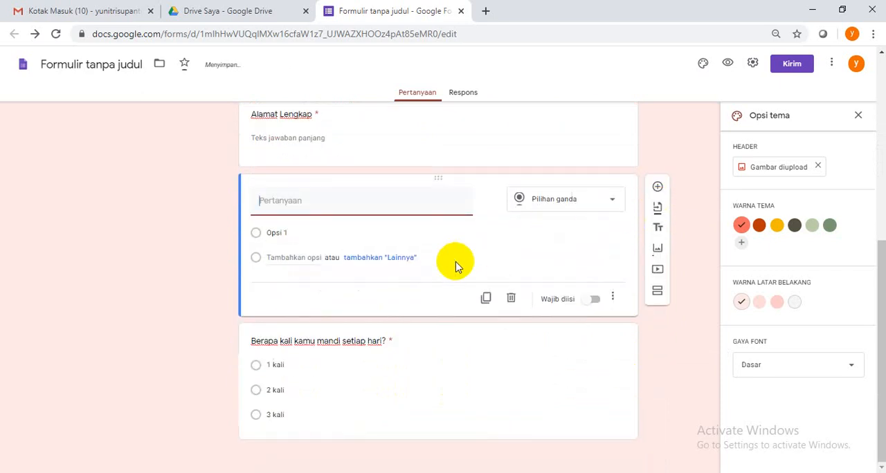
pyautogui.click(615, 200)
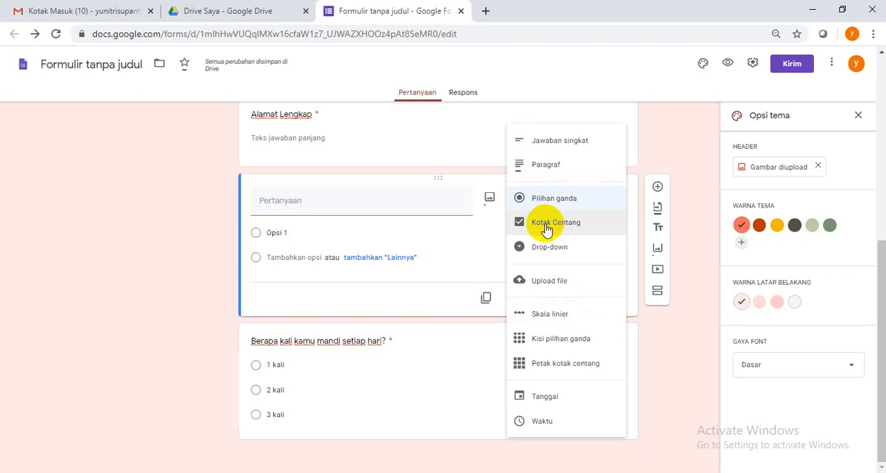
pyautogui.click(374, 209)
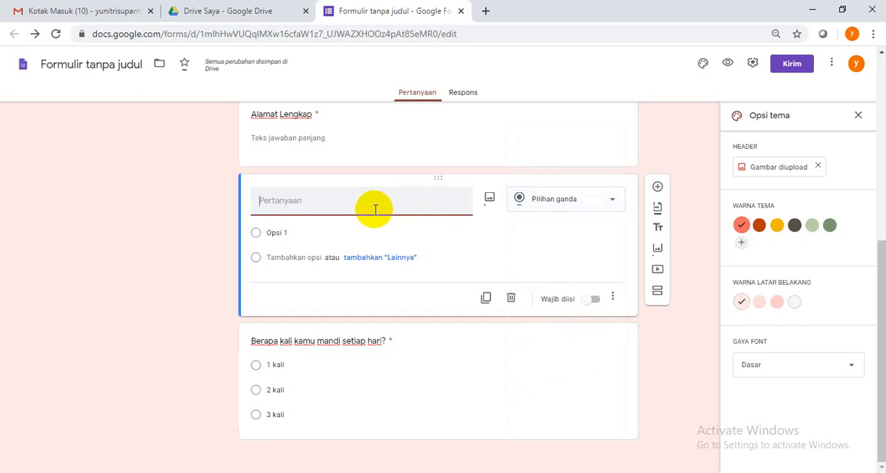
pyautogui.write('Buah apa yang kamu sukai')
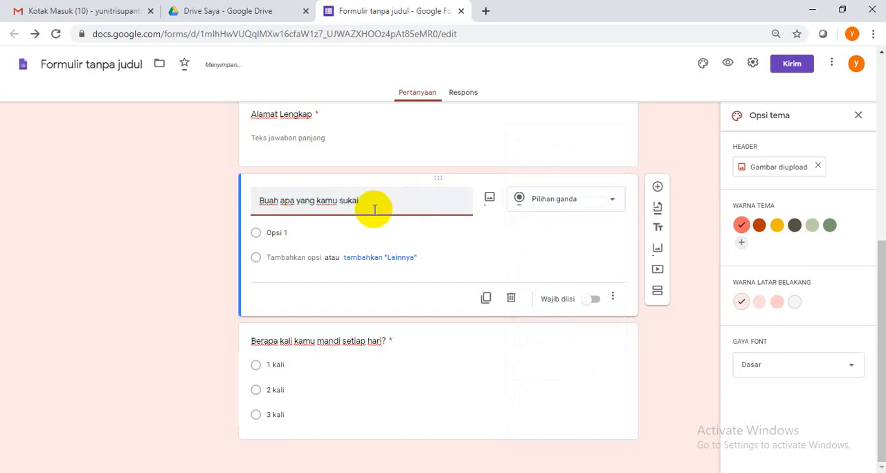
pyautogui.click(612, 201)
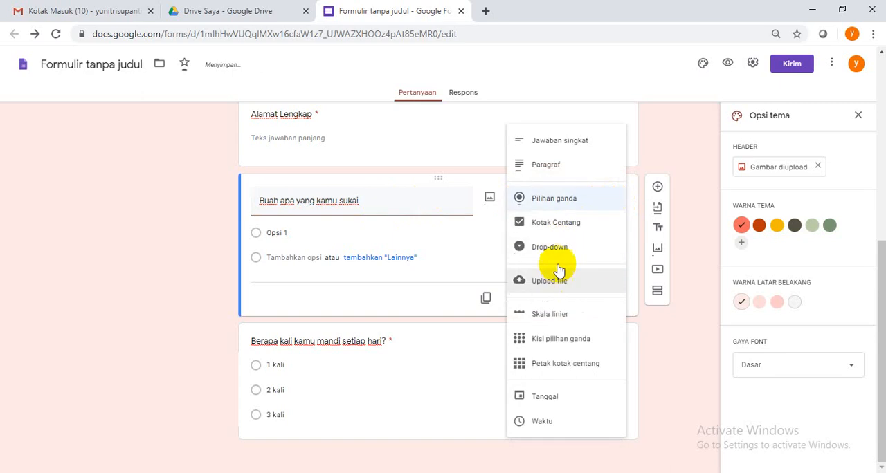
pyautogui.click(558, 231)
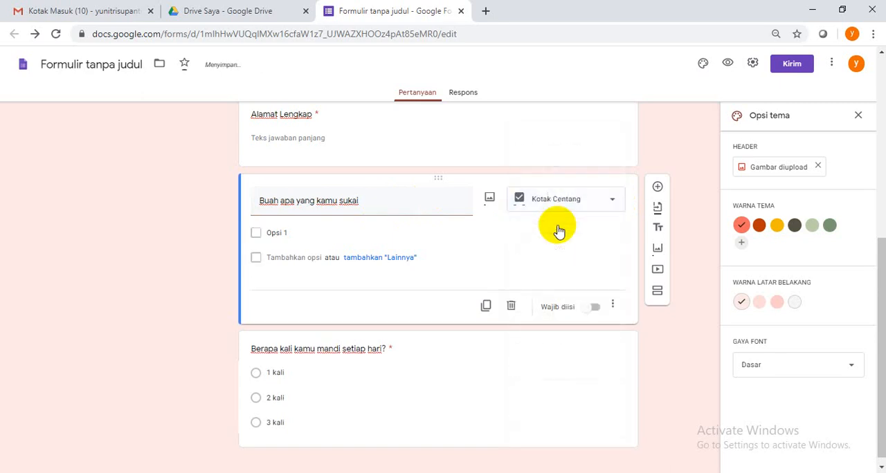
# Enter Mangga, Pisang, Apel and Anggur as the checkbox options of the fruit question
pyautogui.click(294, 234)
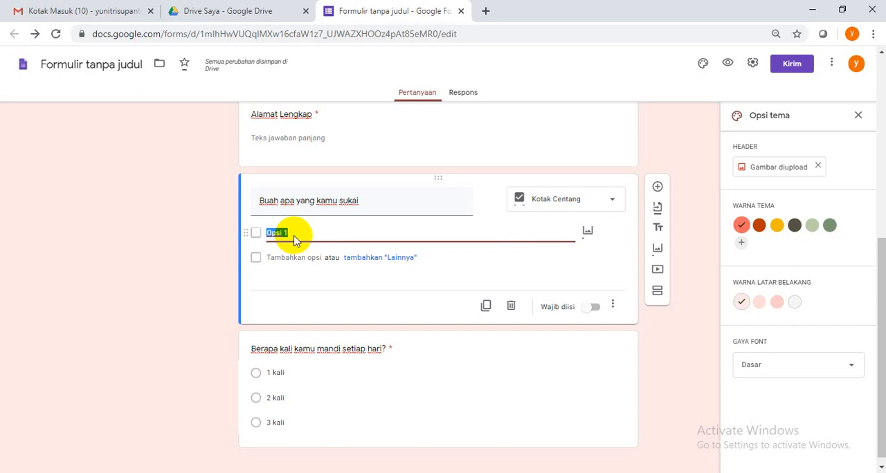
pyautogui.write('Mangga')
pyautogui.click(284, 258)
pyautogui.write('Pisang')
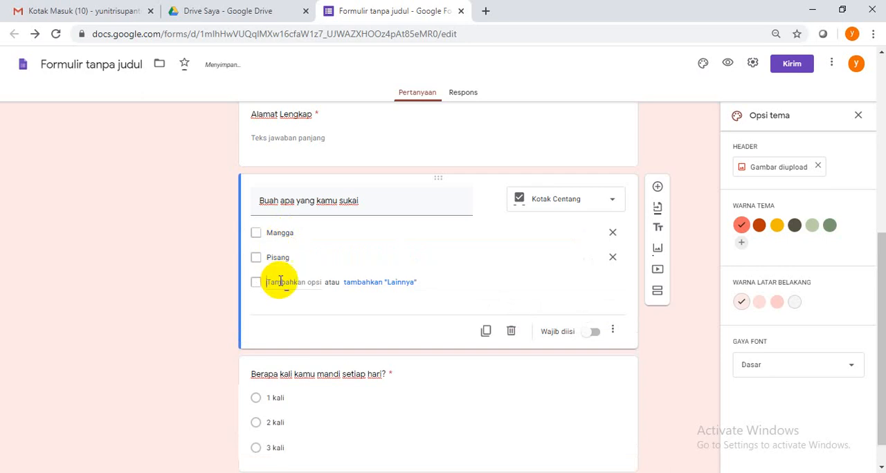
pyautogui.click(280, 281)
pyautogui.write('Ap')
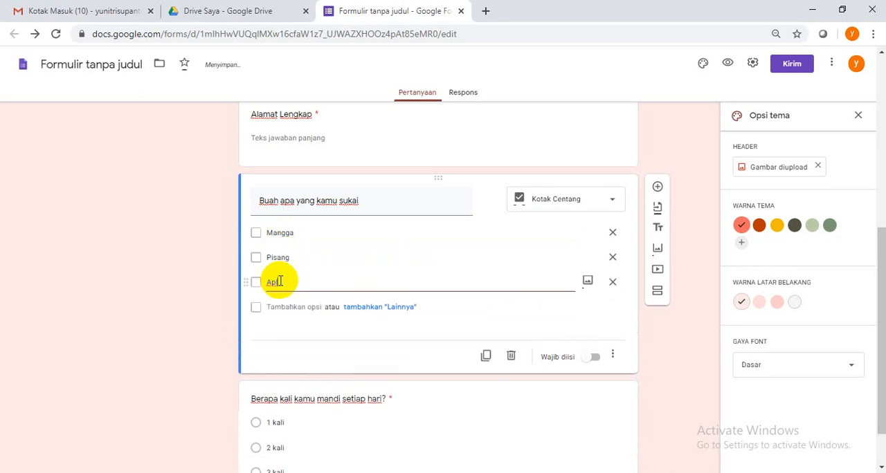
pyautogui.write('el')
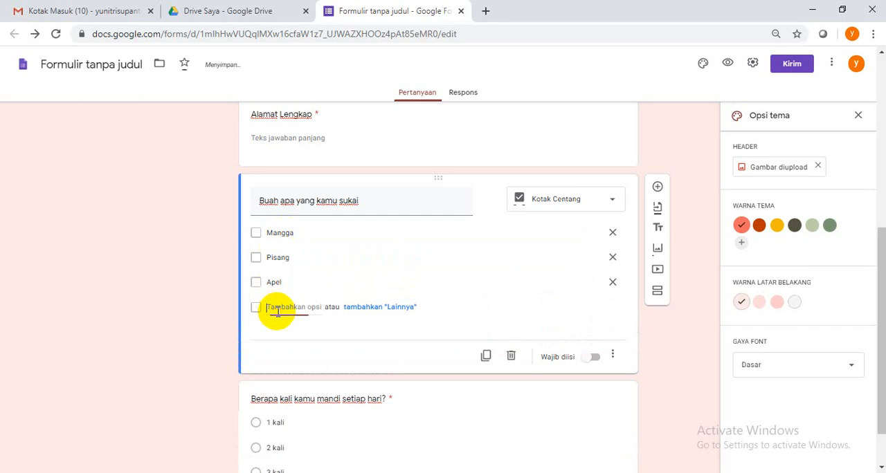
pyautogui.click(281, 307)
pyautogui.write('Anggur')
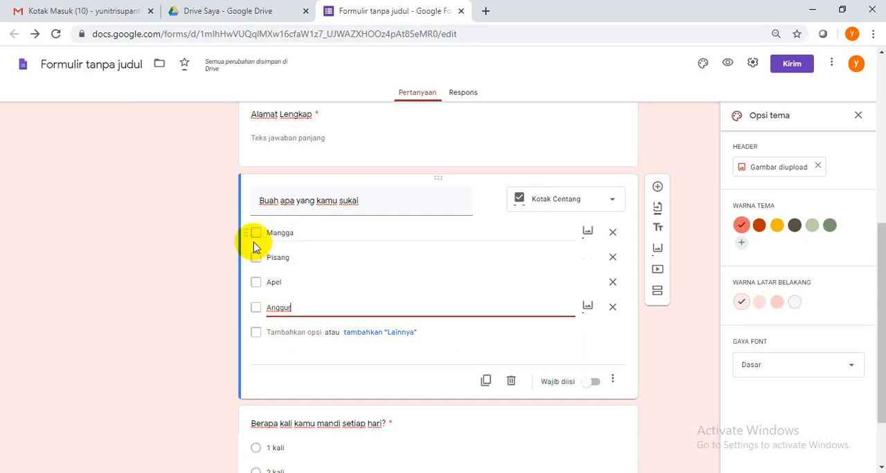
pyautogui.click(614, 200)
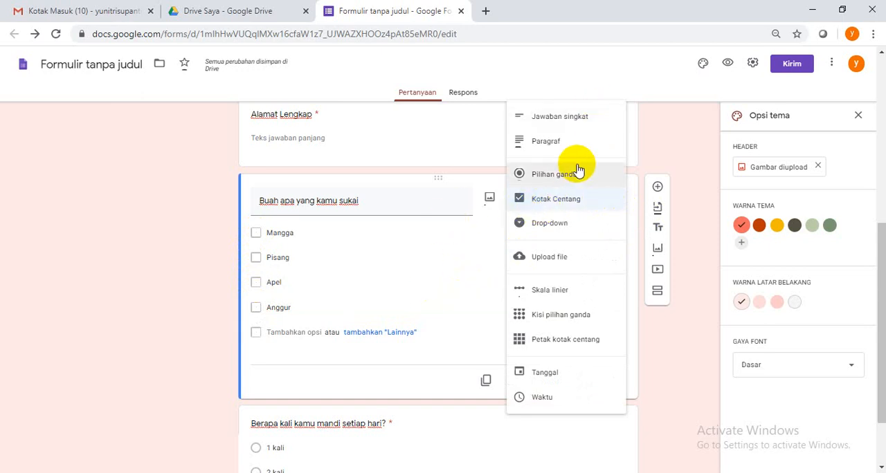
pyautogui.click(696, 148)
# Add a question below the fruit question with the answer type Upload file, allowing respondents to upload files to Drive
pyautogui.scroll(-1, 638, 211)
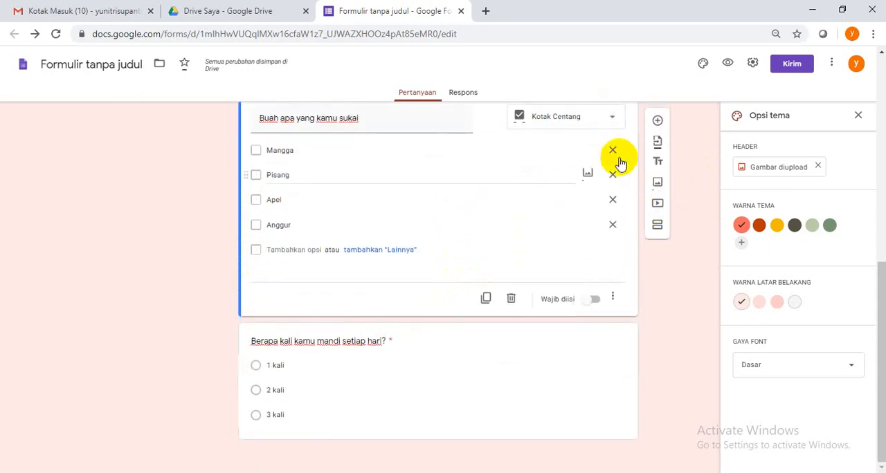
pyautogui.scroll(1, 615, 166)
pyautogui.click(656, 170)
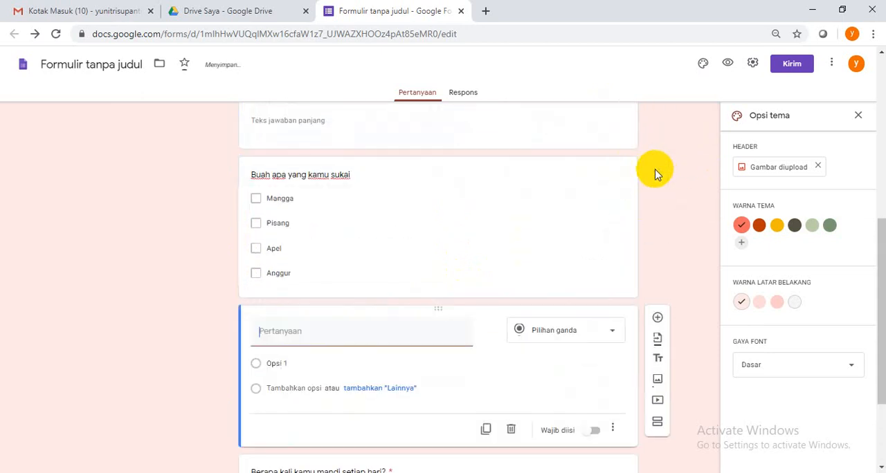
pyautogui.click(612, 205)
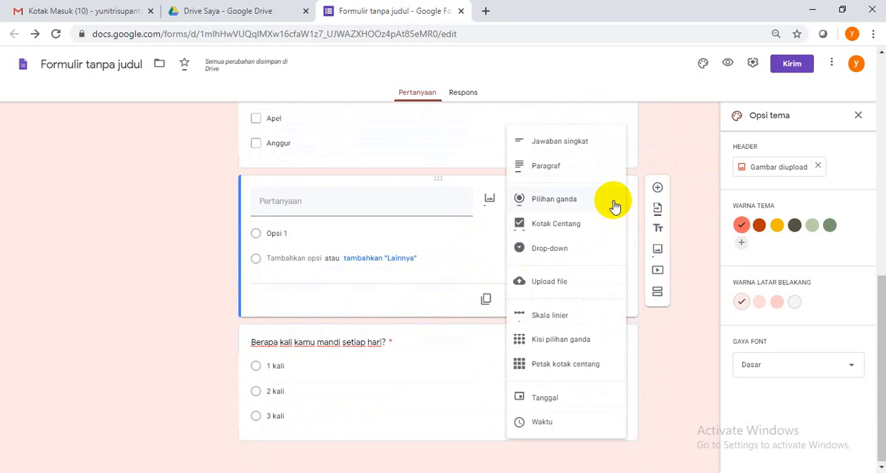
pyautogui.click(550, 284)
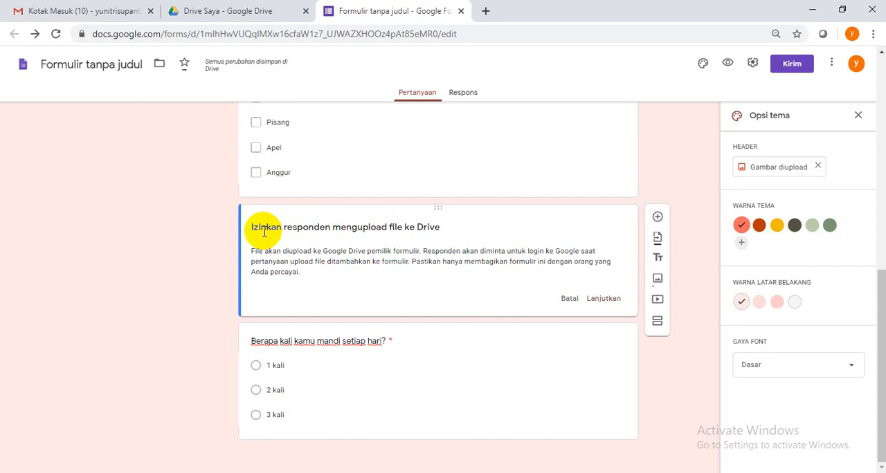
pyautogui.click(599, 302)
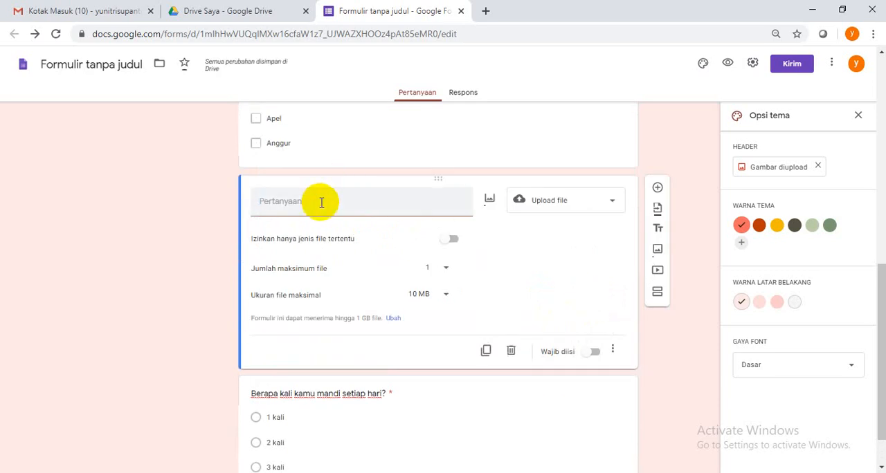
# Title the file upload question "Masukkan gambar hasil karya anda disini"
pyautogui.write('Masukkan gambar')
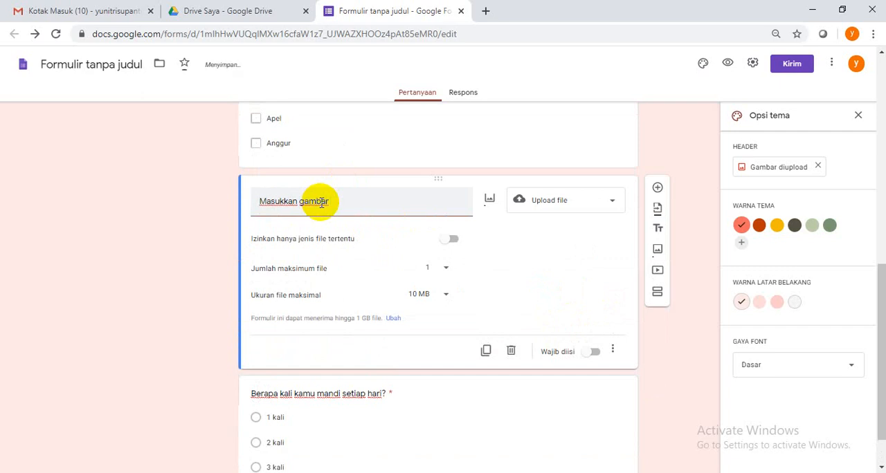
pyautogui.write(' hasil karya anda dls')
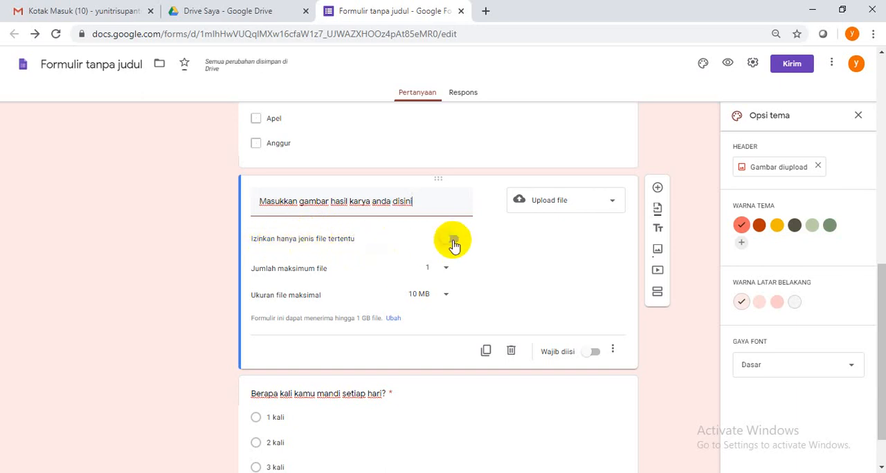
pyautogui.click(451, 242)
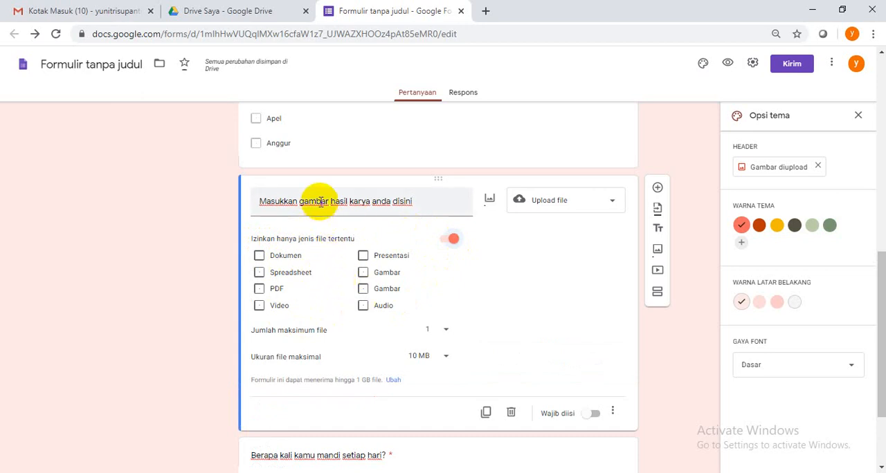
pyautogui.click(364, 274)
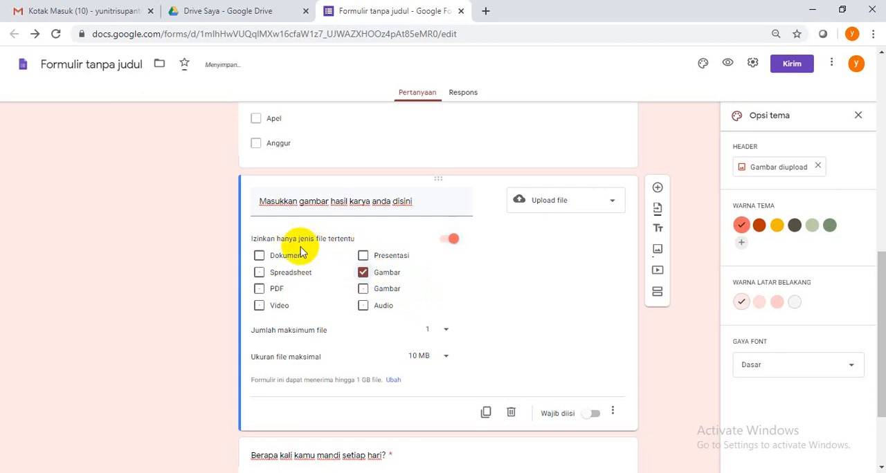
pyautogui.click(259, 257)
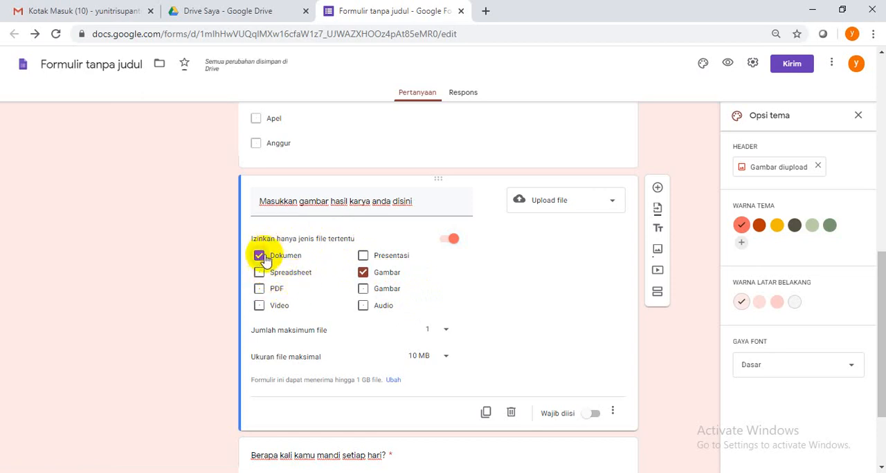
pyautogui.click(258, 255)
pyautogui.click(367, 273)
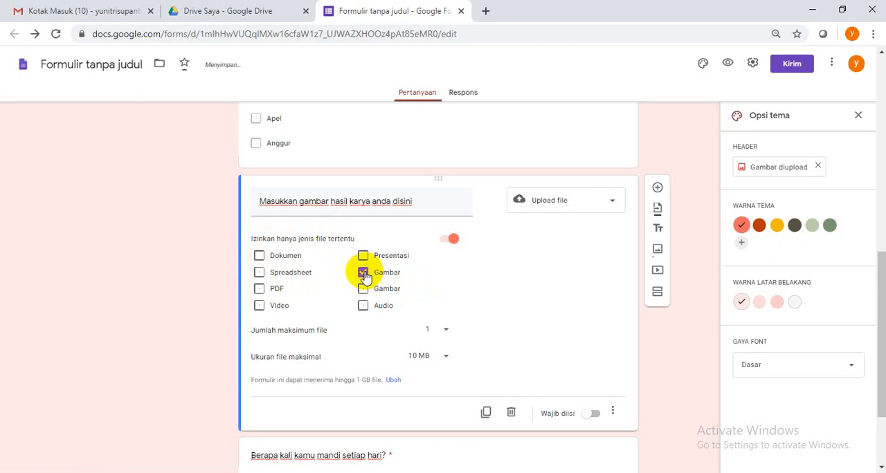
pyautogui.click(451, 239)
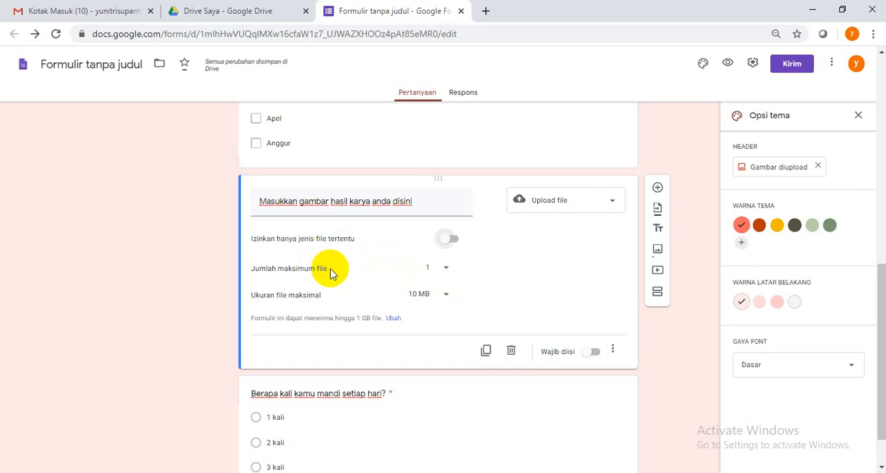
# Set the upload question's maximum number of files to 1 and its maximum file size to 1 MB
pyautogui.click(446, 268)
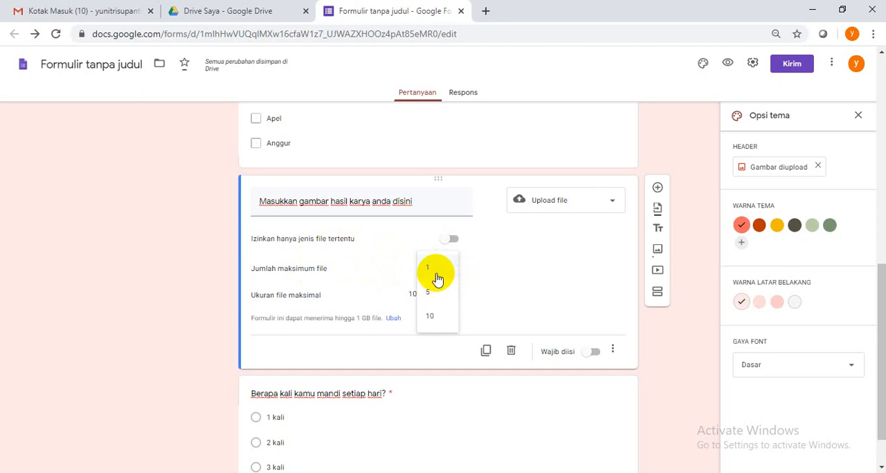
pyautogui.click(436, 270)
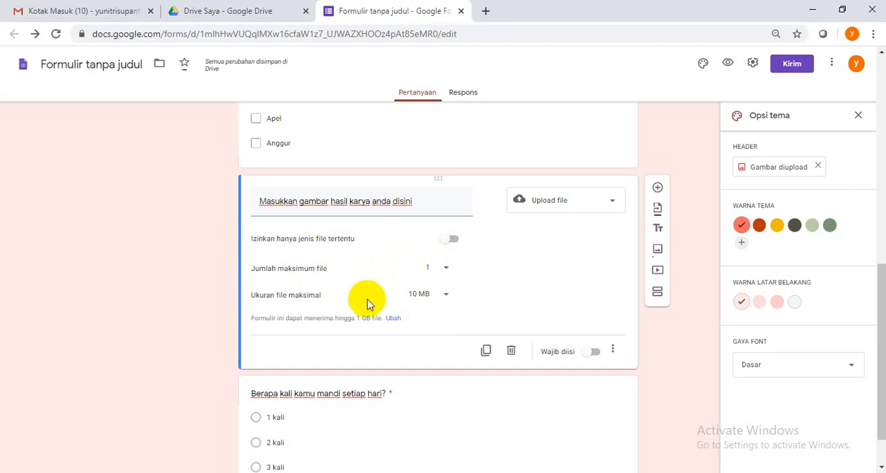
pyautogui.click(445, 295)
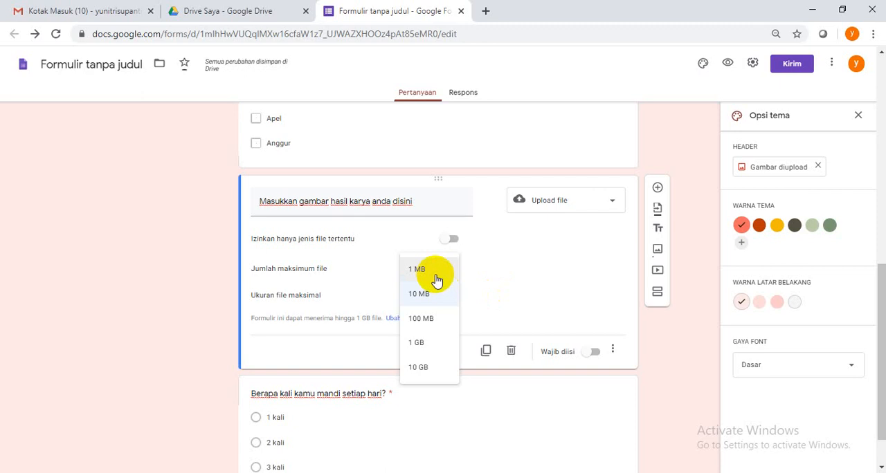
pyautogui.click(433, 275)
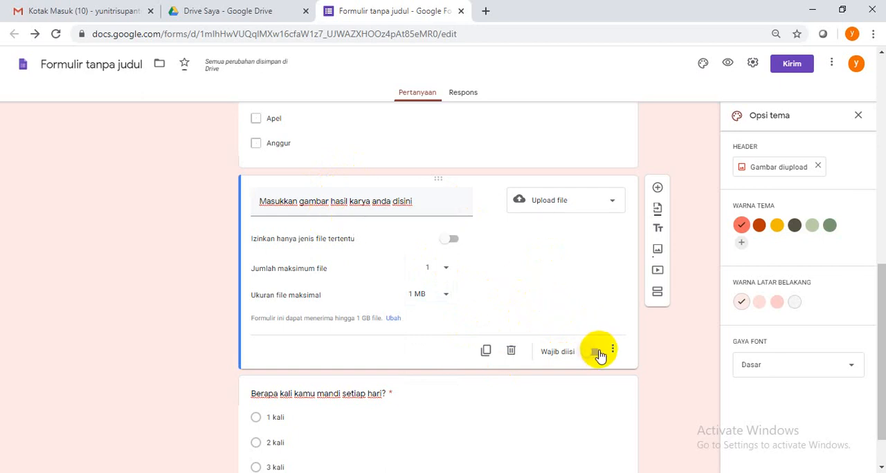
# Make the file upload question required and add a linear scale (Skala linier) question directly below it
pyautogui.click(598, 355)
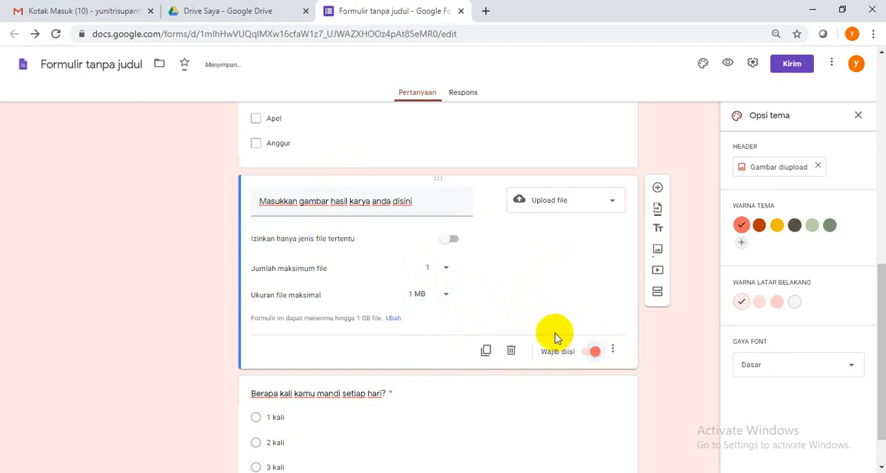
pyautogui.scroll(-1, 557, 332)
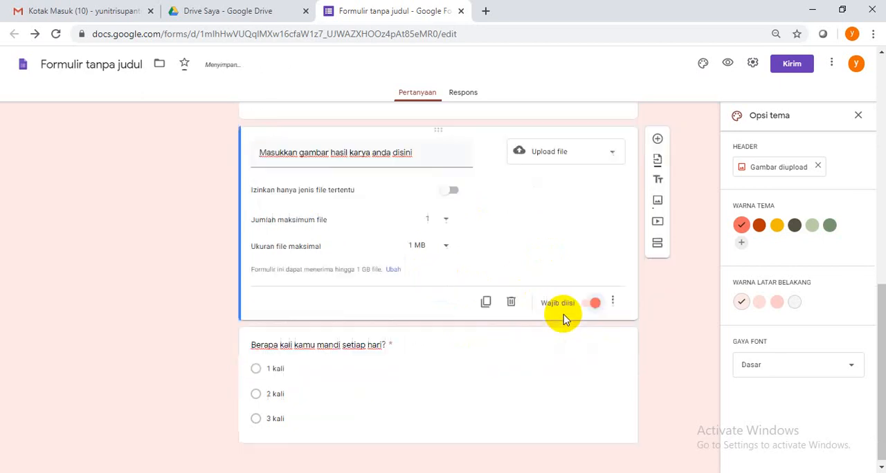
pyautogui.click(657, 135)
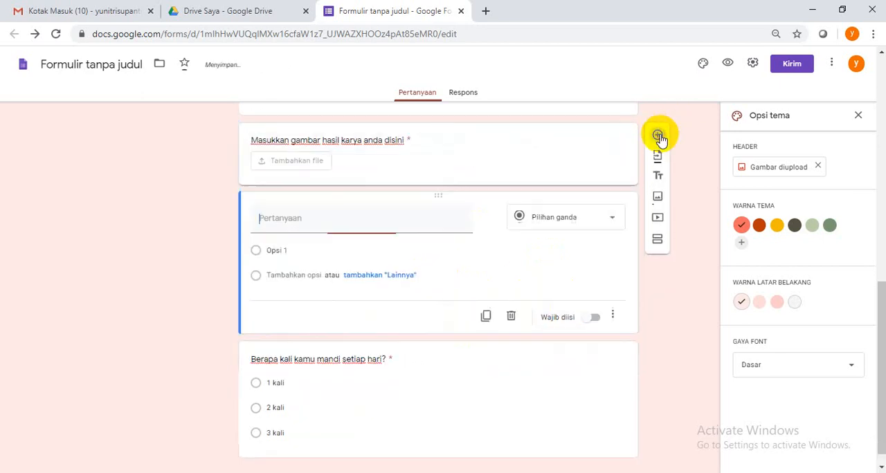
pyautogui.click(607, 216)
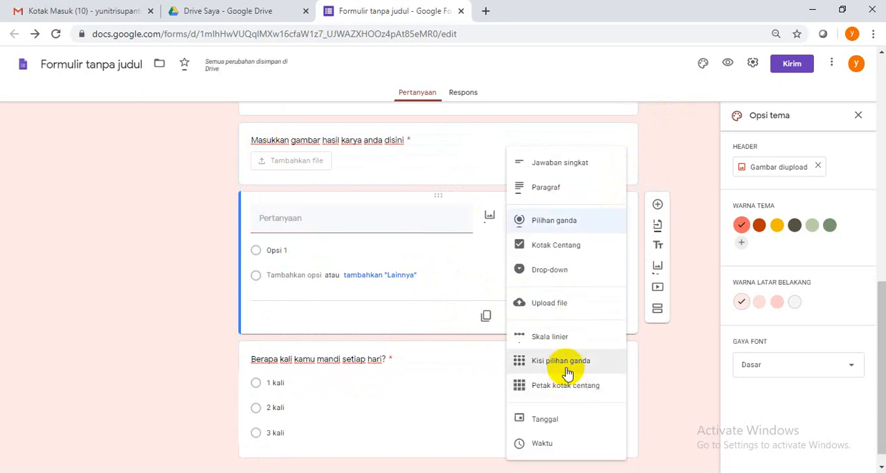
pyautogui.click(564, 337)
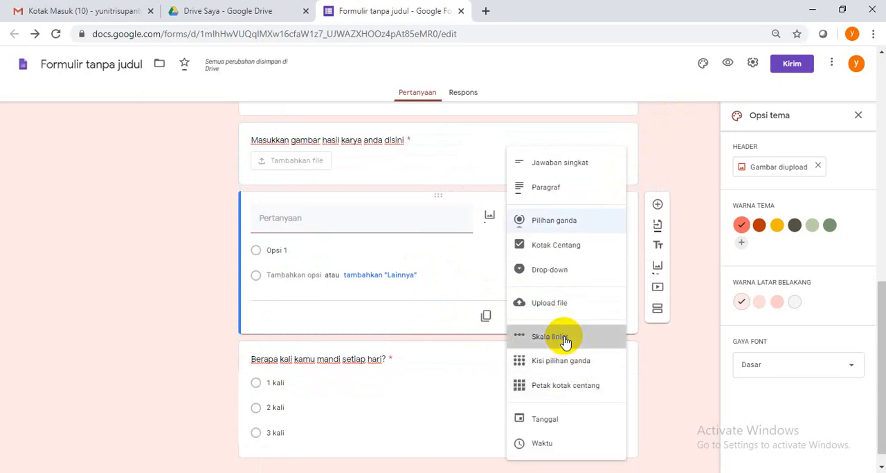
# Title the linear scale question "Bagaimana pendapat anda tentang pelayanan pada toko kami"
pyautogui.click(392, 217)
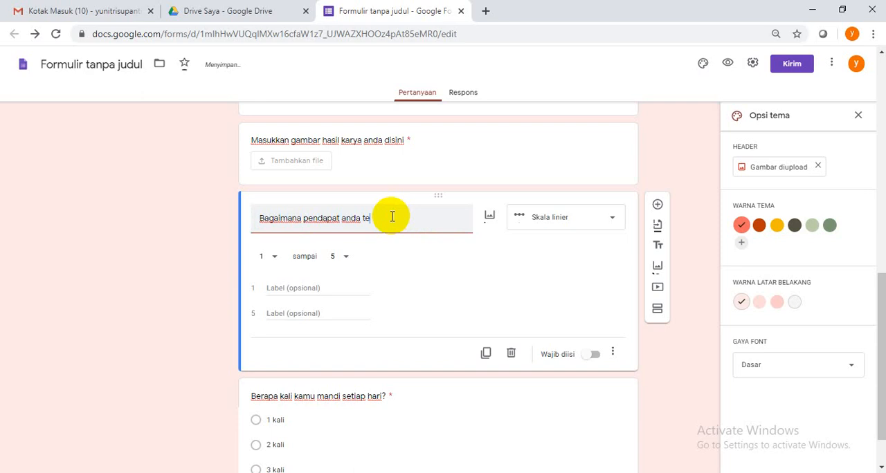
pyautogui.write('ntang pelayanan pada')
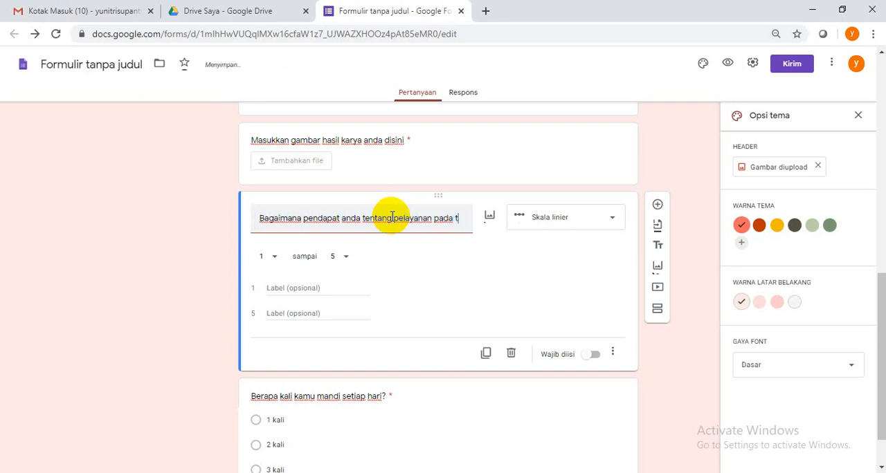
pyautogui.write('toko kami')
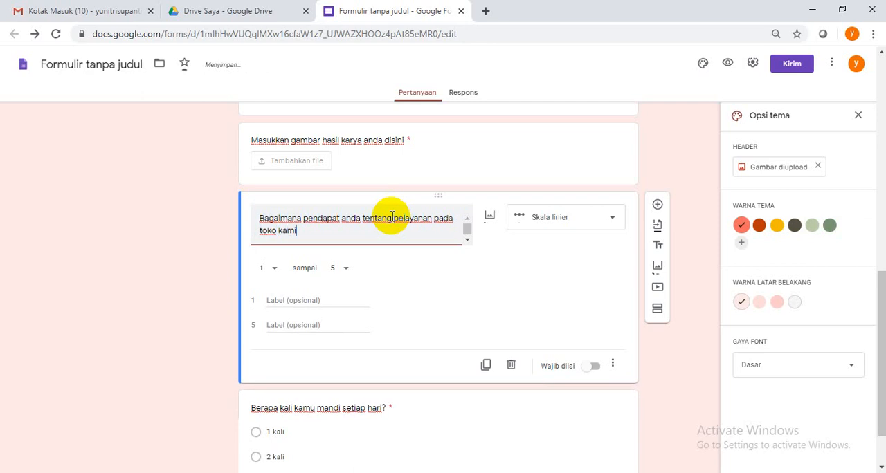
# Use a scale from 1, labelled "Buruk", to 5, labelled "Sangat baik", and make the question required
pyautogui.click(275, 275)
pyautogui.click(371, 277)
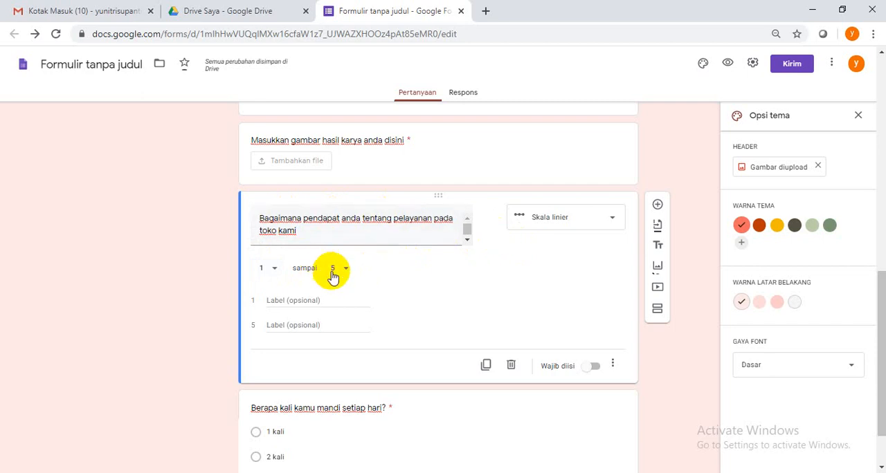
pyautogui.click(336, 273)
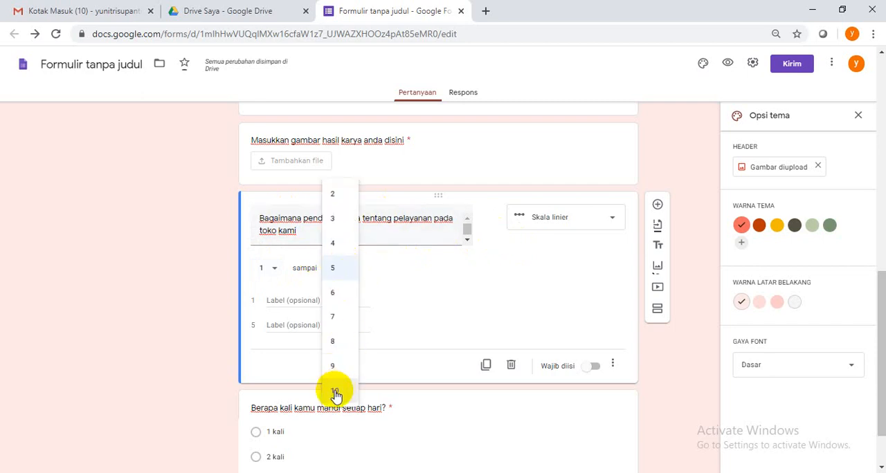
pyautogui.click(339, 270)
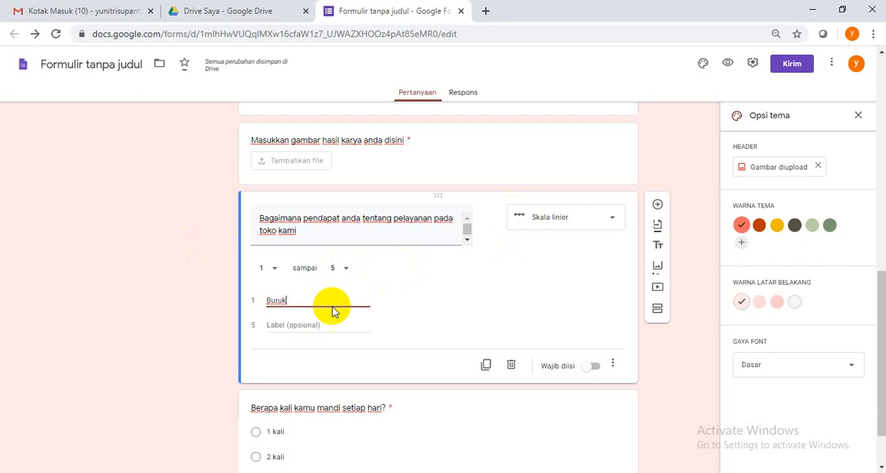
pyautogui.click(297, 323)
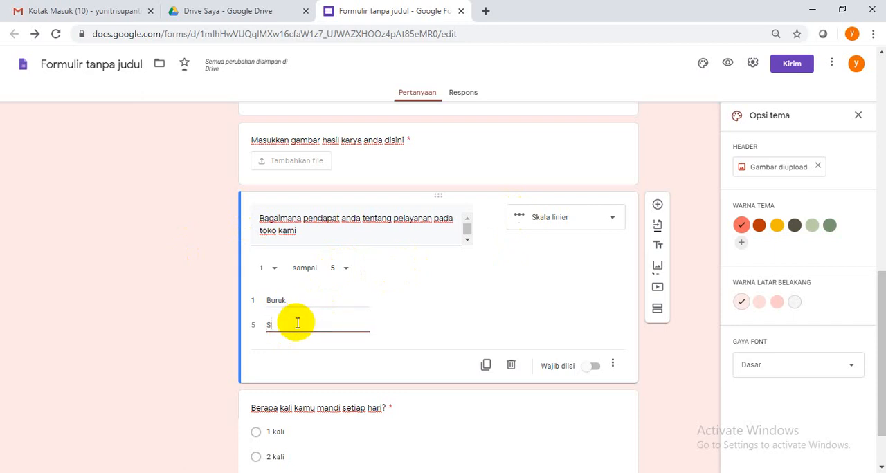
pyautogui.write('Sangat baik')
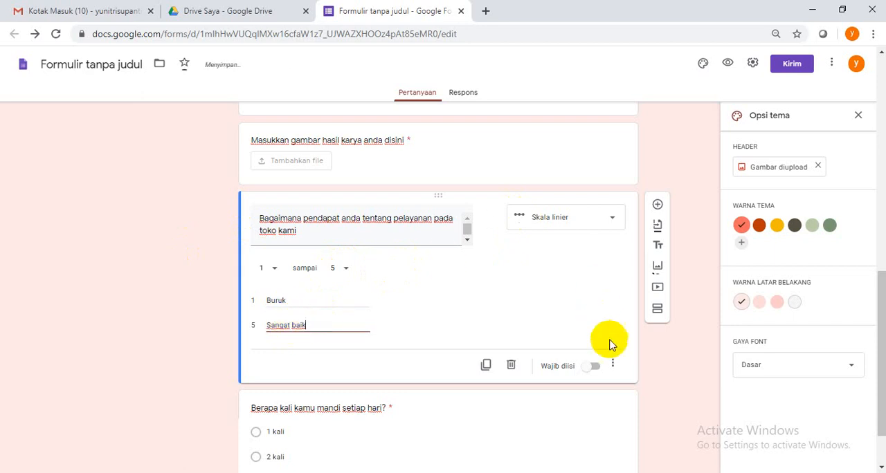
pyautogui.click(596, 369)
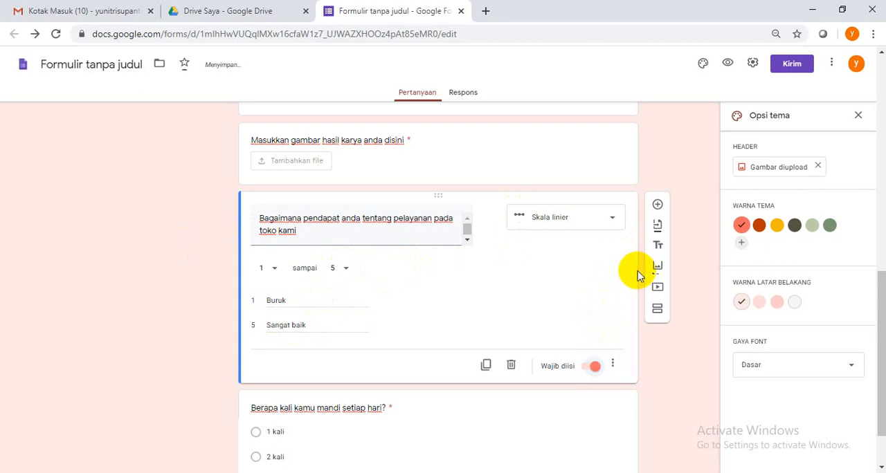
# Move the linear scale question up so it sits between the Alamat Lengkap question and the fruit question
pyautogui.scroll(10, 475, 263)
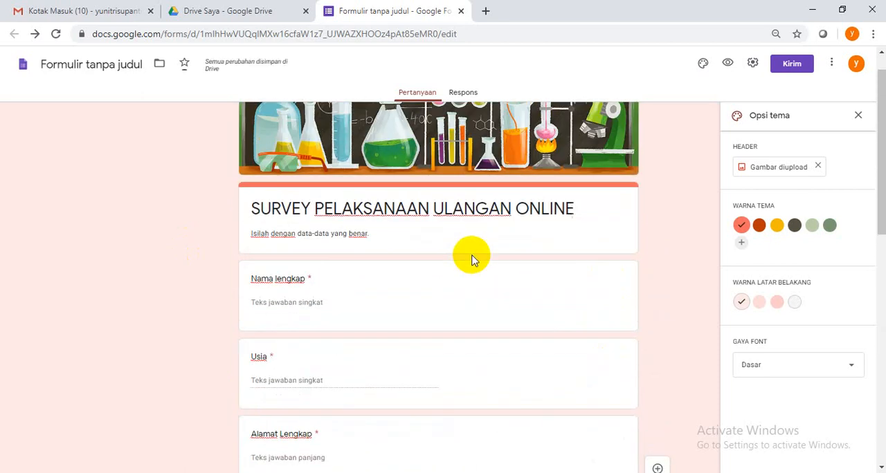
pyautogui.scroll(1, 471, 260)
pyautogui.scroll(-5, 470, 260)
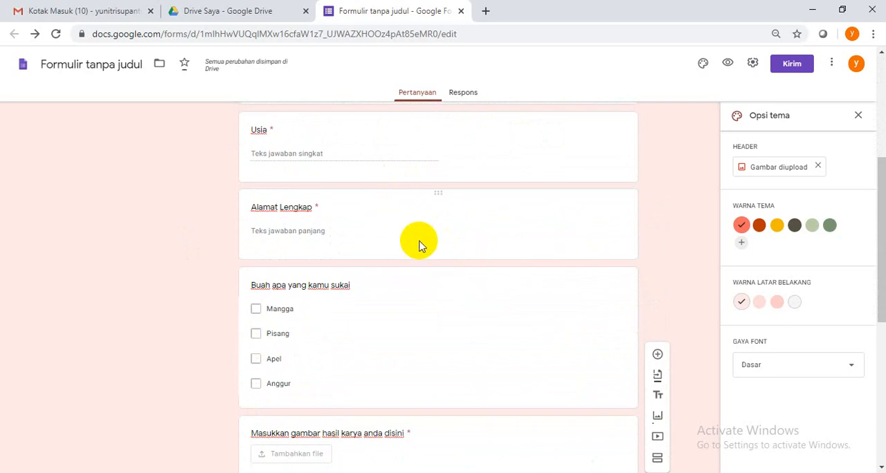
pyautogui.scroll(-2, 340, 283)
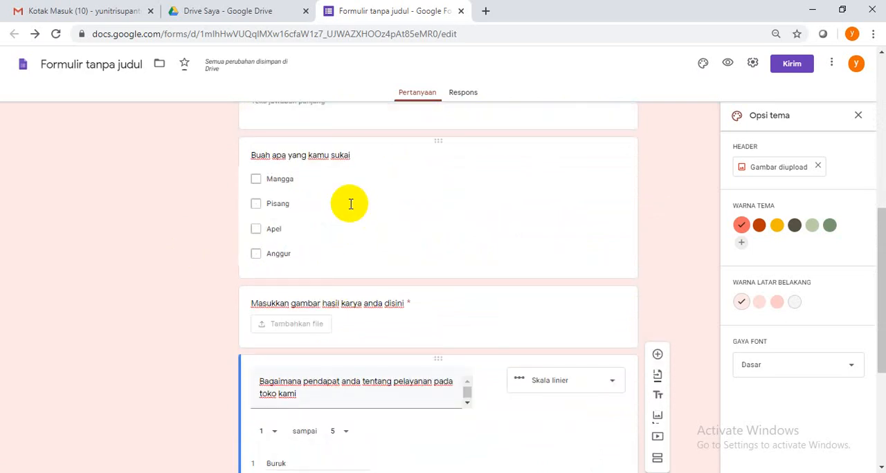
pyautogui.scroll(-2, 350, 204)
pyautogui.scroll(1, 350, 204)
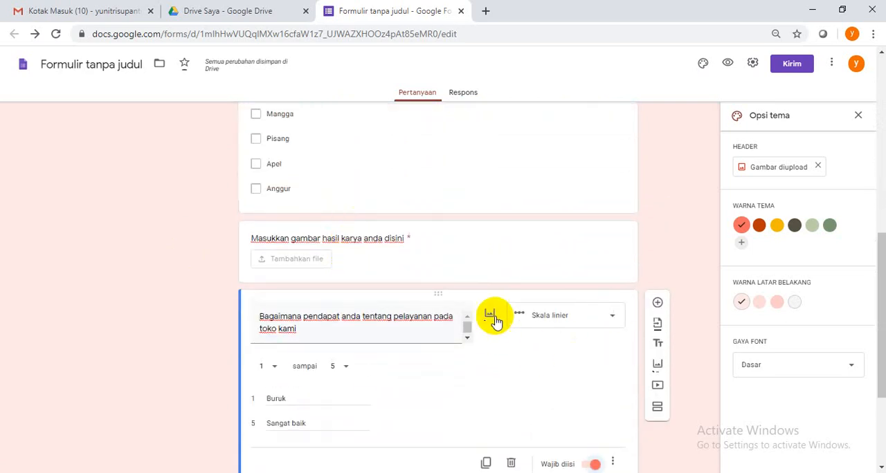
pyautogui.scroll(1, 485, 292)
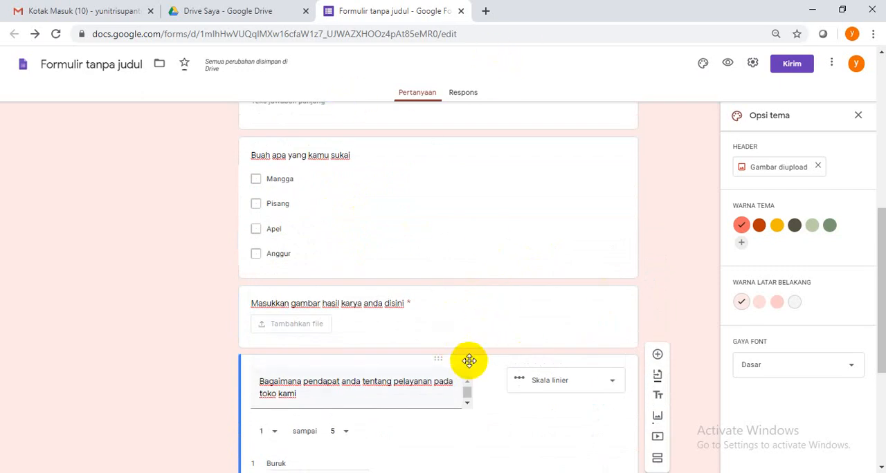
pyautogui.moveTo(469, 360); pyautogui.dragTo(496, 322)
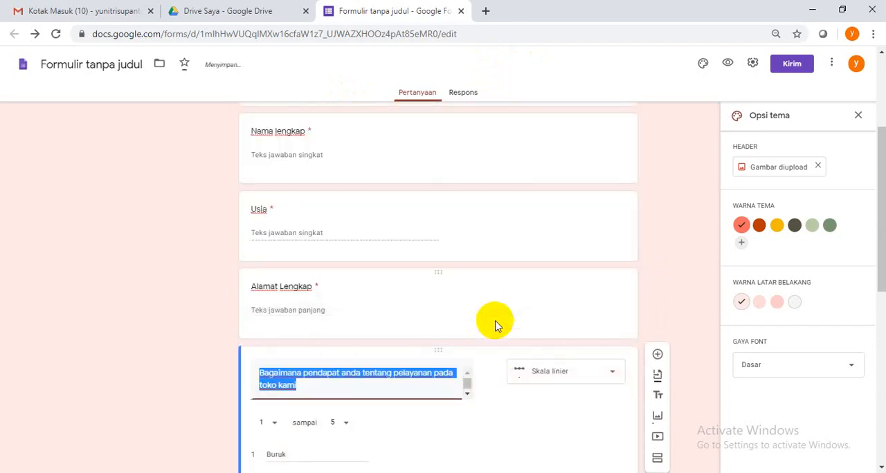
# Look over the reordered questions and open a preview of the survey as respondents see it
pyautogui.scroll(-6, 681, 223)
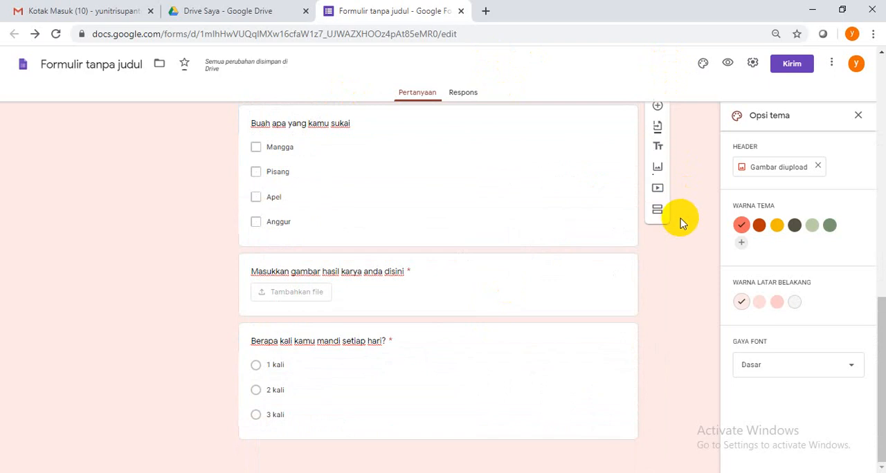
pyautogui.scroll(10, 681, 223)
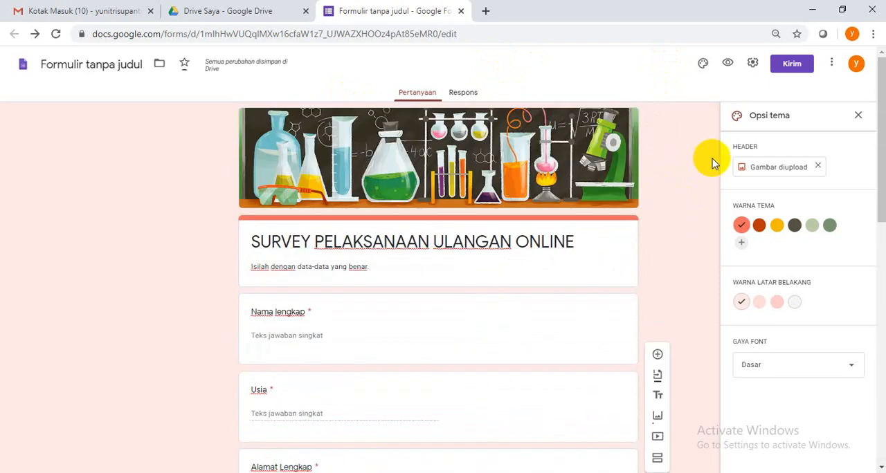
pyautogui.scroll(-3, 679, 168)
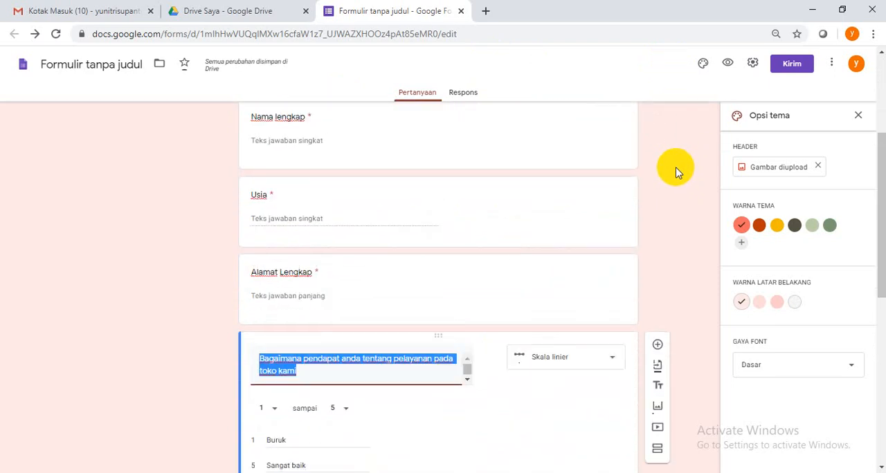
pyautogui.scroll(-6, 676, 164)
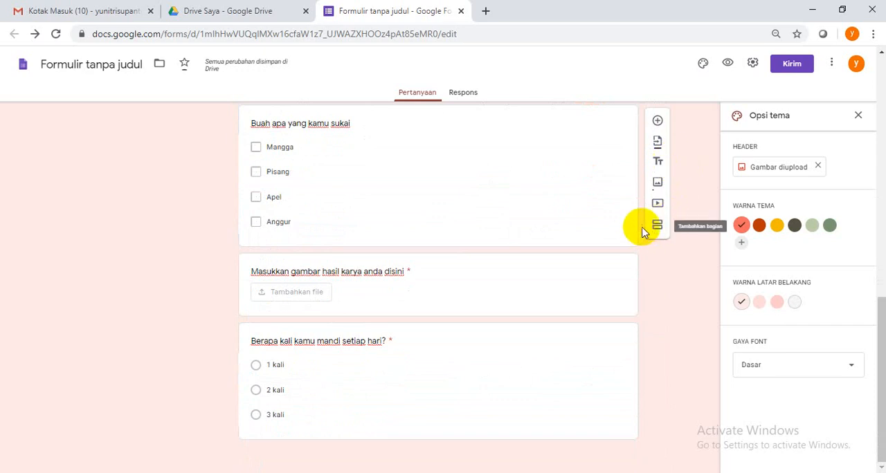
pyautogui.scroll(10, 605, 233)
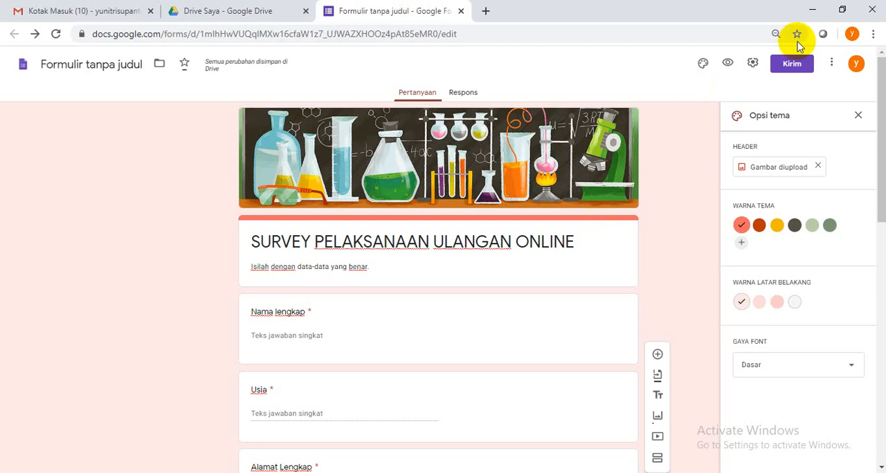
pyautogui.click(728, 66)
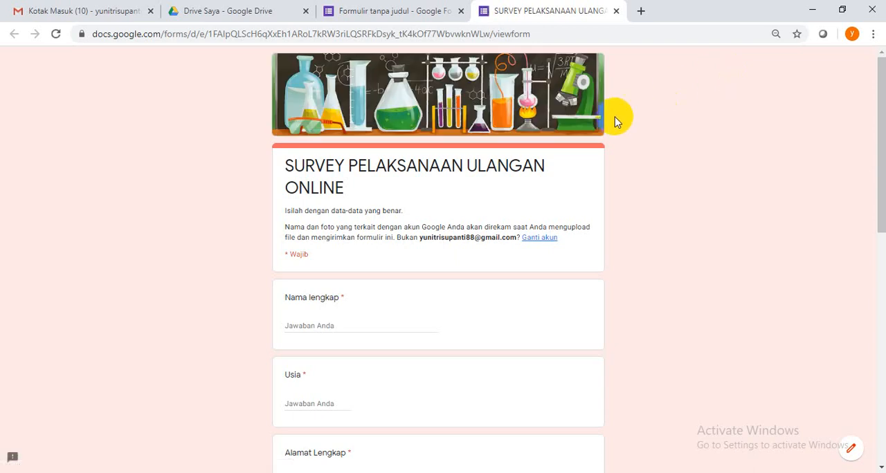
# Examine every question in the survey preview, from the header down to the bathing question, and return to the form editor
pyautogui.scroll(-1, 547, 167)
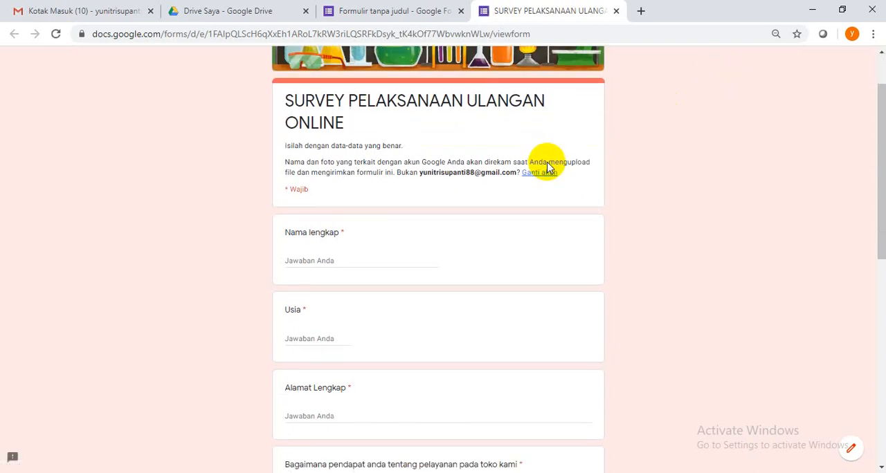
pyautogui.scroll(1, 546, 163)
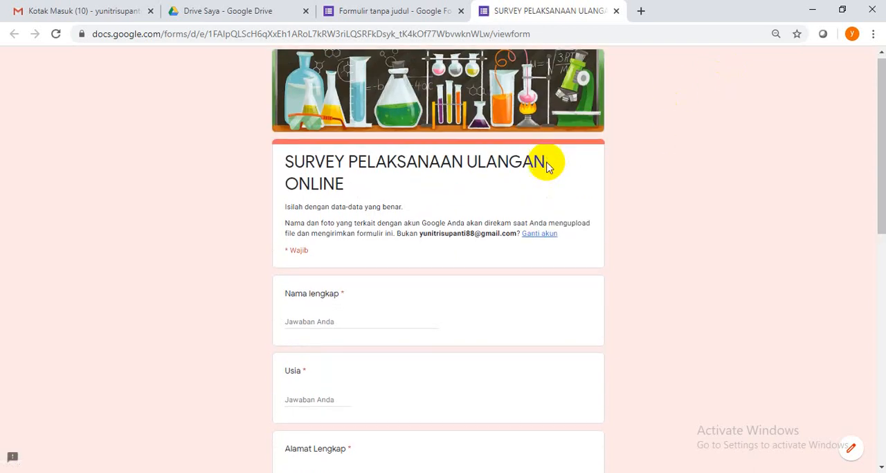
pyautogui.scroll(-1, 547, 163)
pyautogui.scroll(-6, 547, 162)
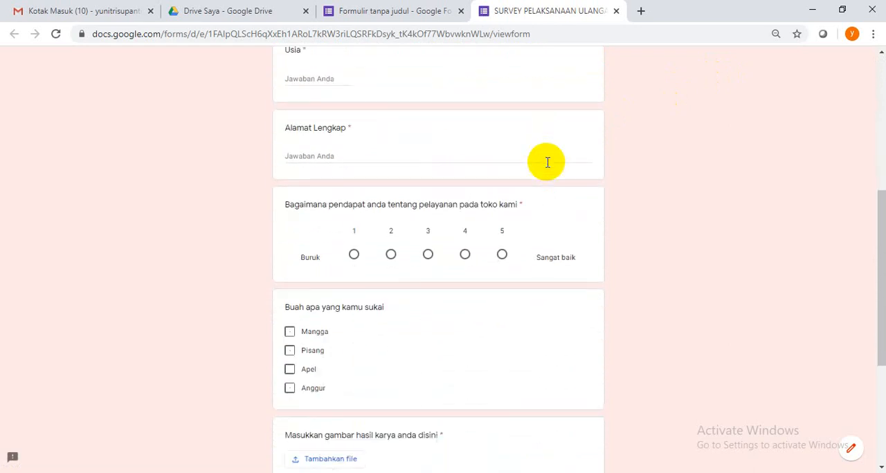
pyautogui.scroll(-2, 547, 163)
pyautogui.scroll(5, 547, 166)
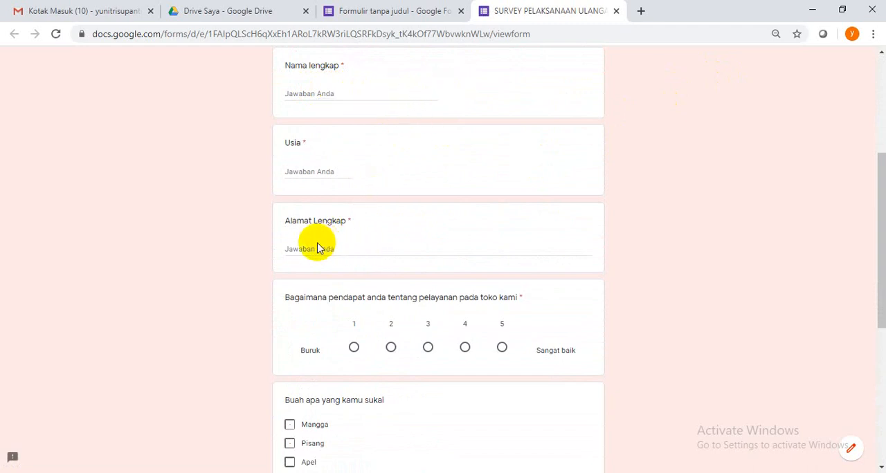
pyautogui.scroll(-1, 350, 246)
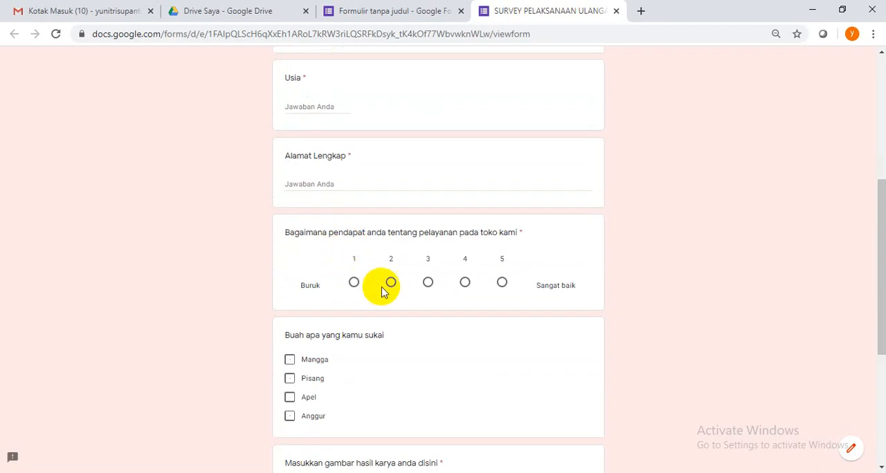
pyautogui.click(428, 283)
pyautogui.scroll(-4, 428, 286)
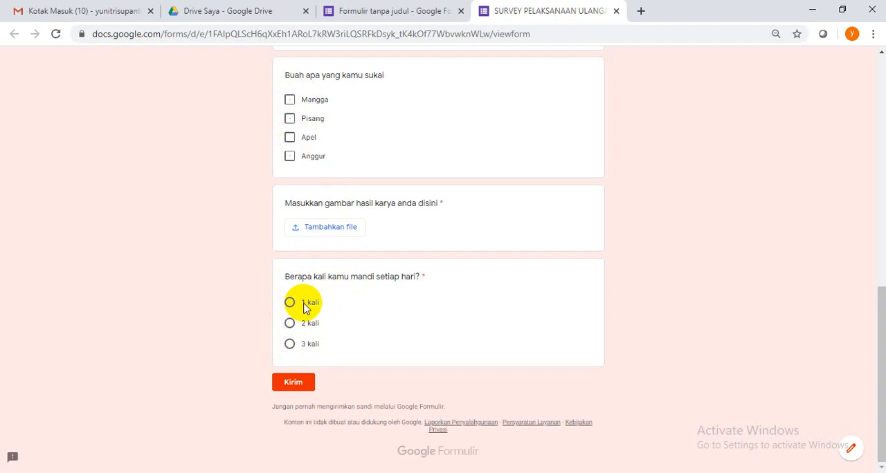
pyautogui.scroll(4, 392, 277)
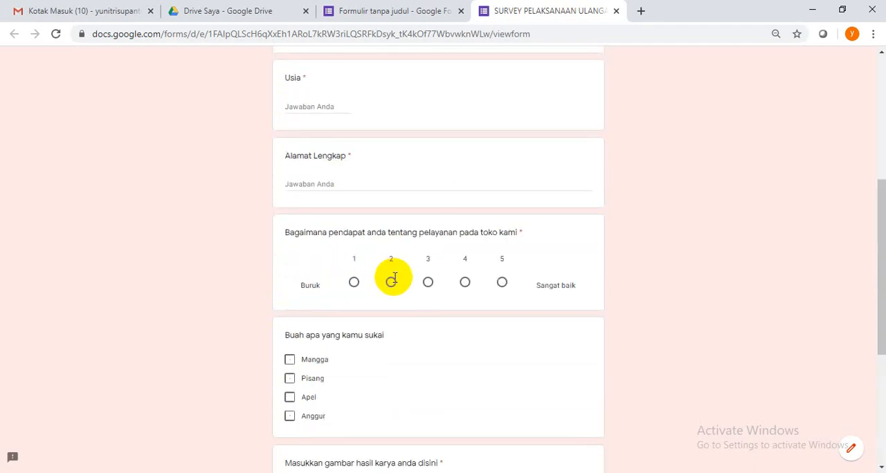
pyautogui.scroll(4, 392, 276)
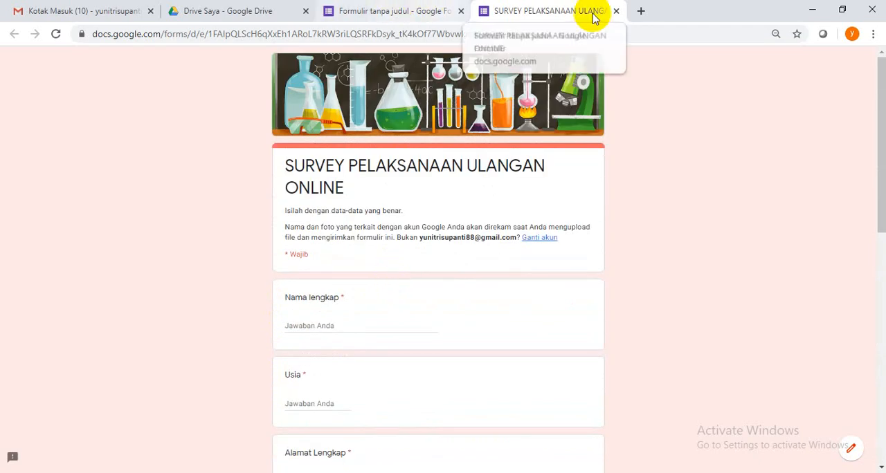
pyautogui.click(378, 13)
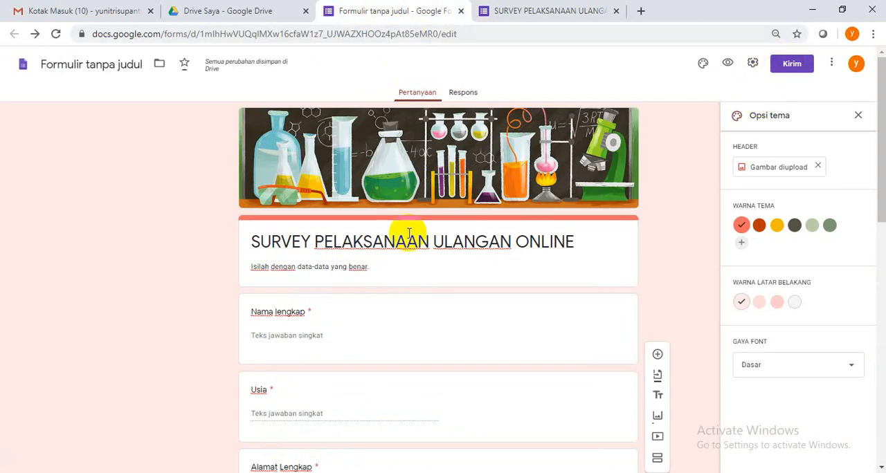
# Look through the form's email and link sending options, shorten the form's URL, and close the send dialog
pyautogui.click(792, 64)
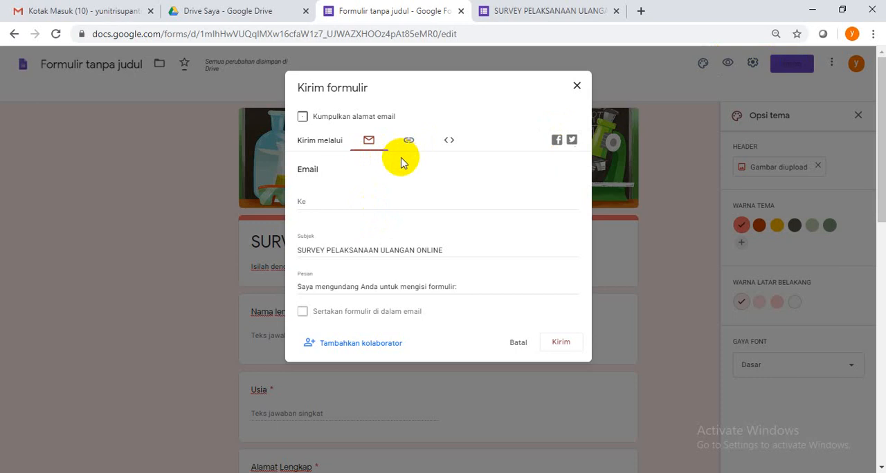
pyautogui.click(317, 203)
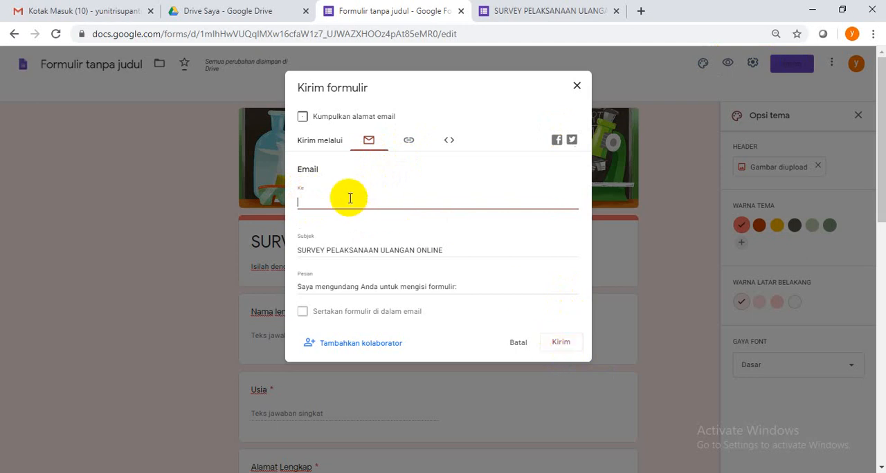
pyautogui.click(409, 141)
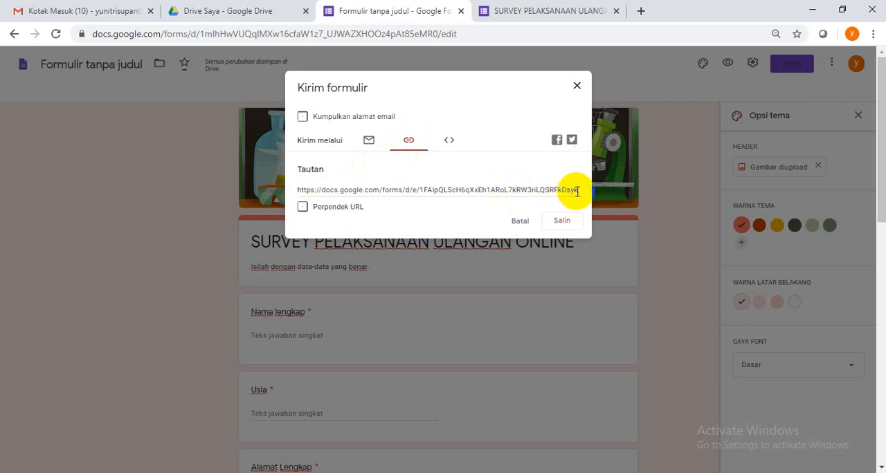
pyautogui.click(303, 208)
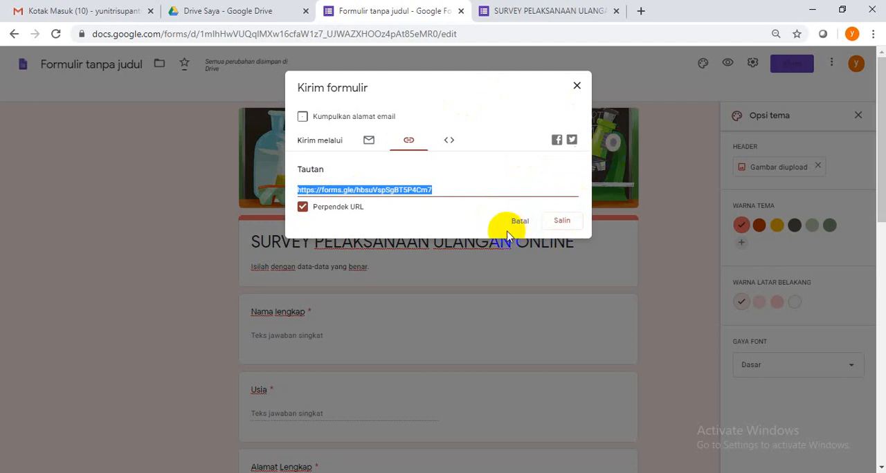
pyautogui.click(576, 87)
# Send the form by email, entering the recipient's email address and keeping the default subject and message
pyautogui.click(791, 64)
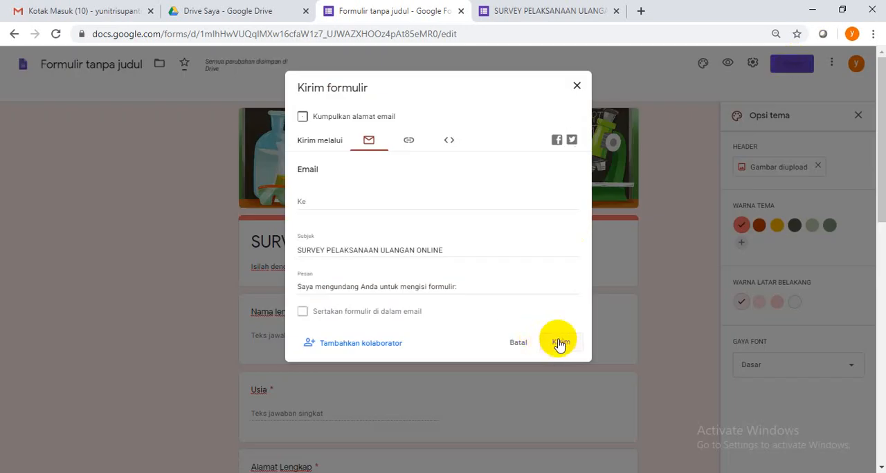
pyautogui.click(561, 341)
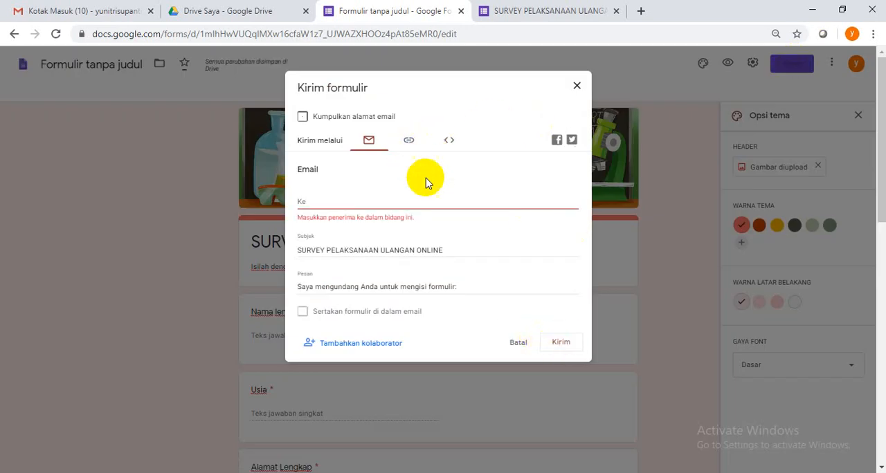
pyautogui.click(363, 200)
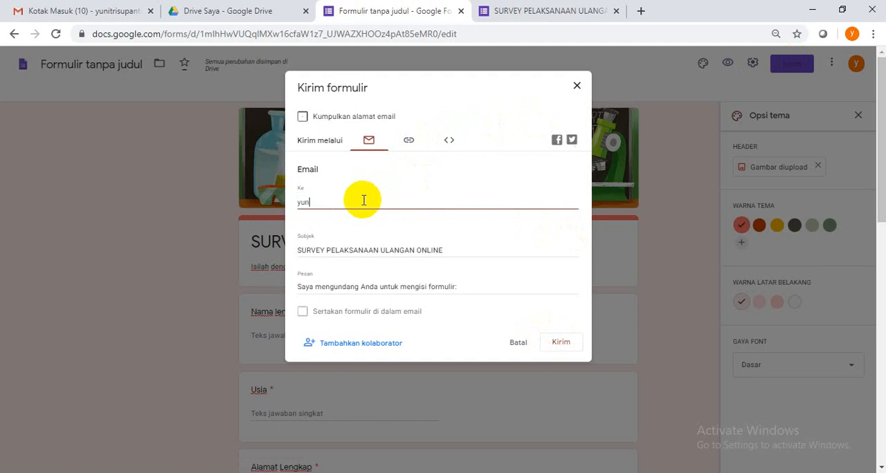
pyautogui.click(561, 346)
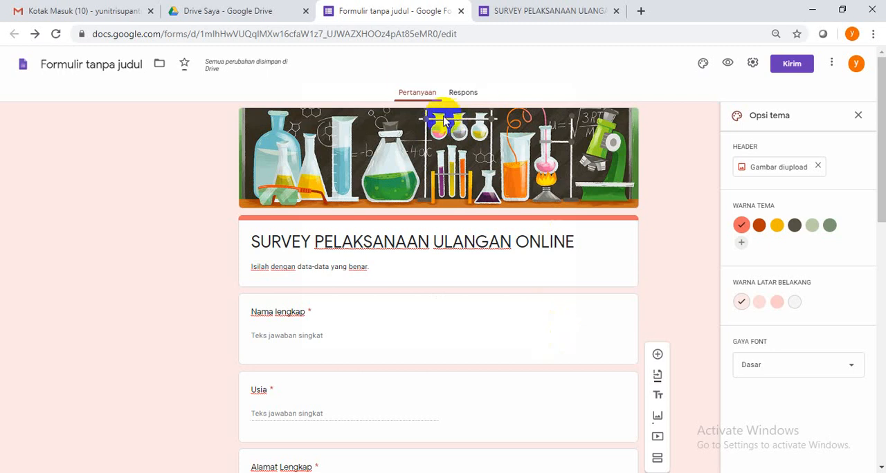
# Switch to Google Drive and rename the form file with the laboratory-themed thumbnail as "Survey"
pyautogui.click(222, 12)
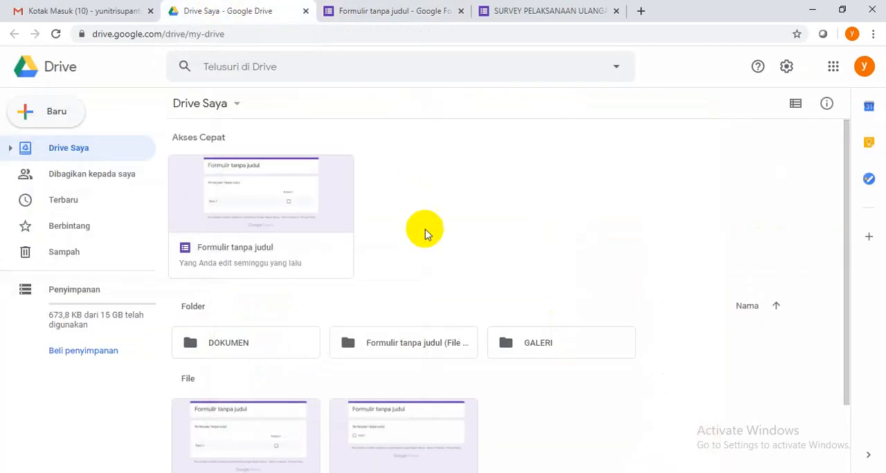
pyautogui.scroll(-1, 425, 237)
pyautogui.scroll(2, 252, 207)
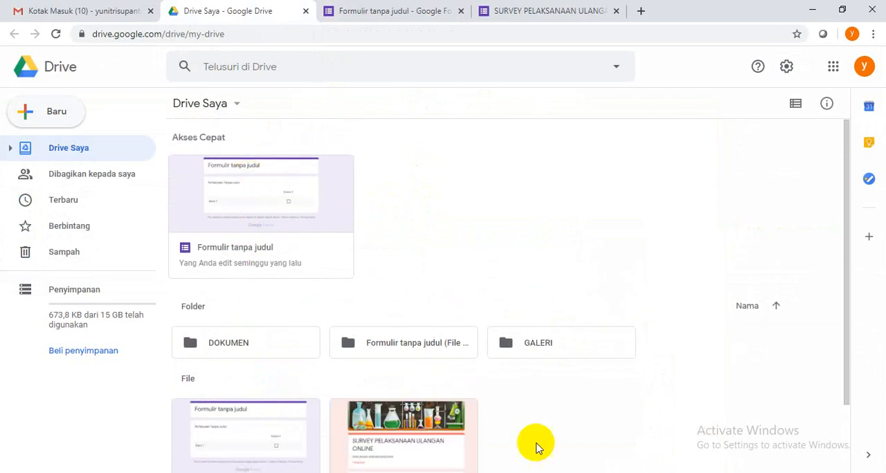
pyautogui.scroll(-1, 449, 395)
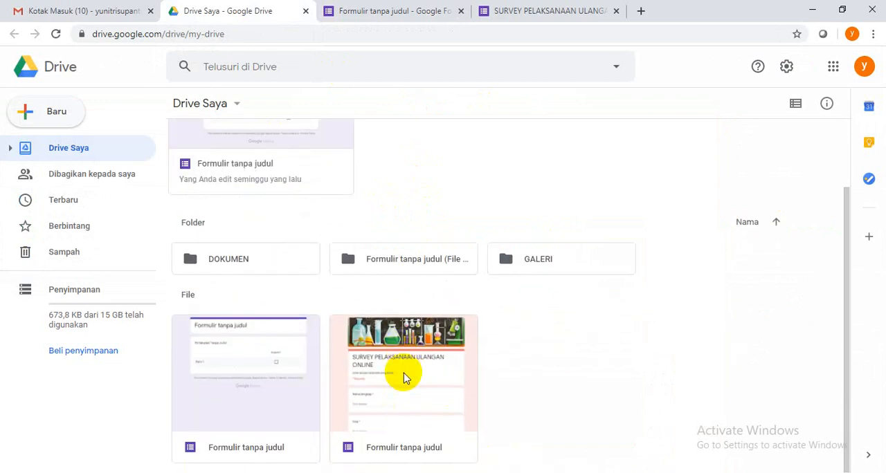
pyautogui.rightClick(414, 448)
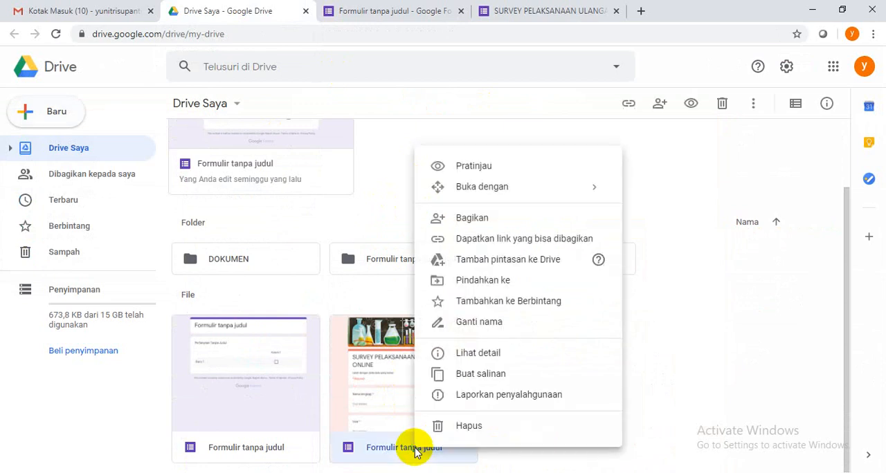
pyautogui.click(484, 326)
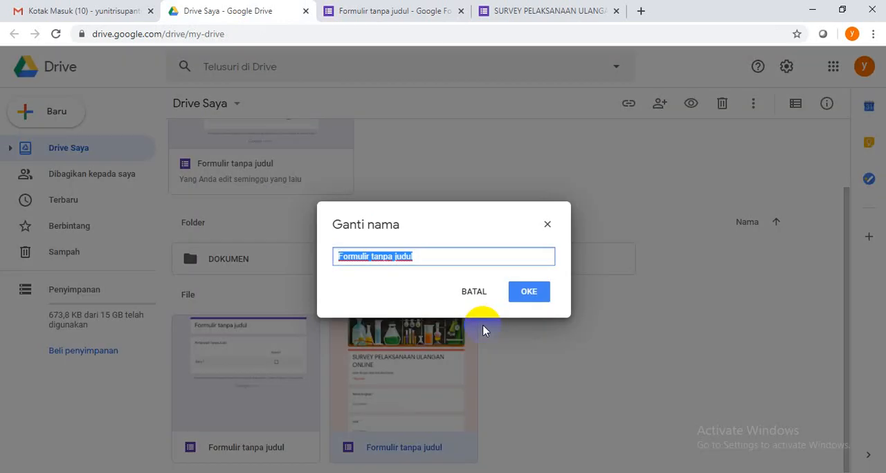
pyautogui.write('Survey')
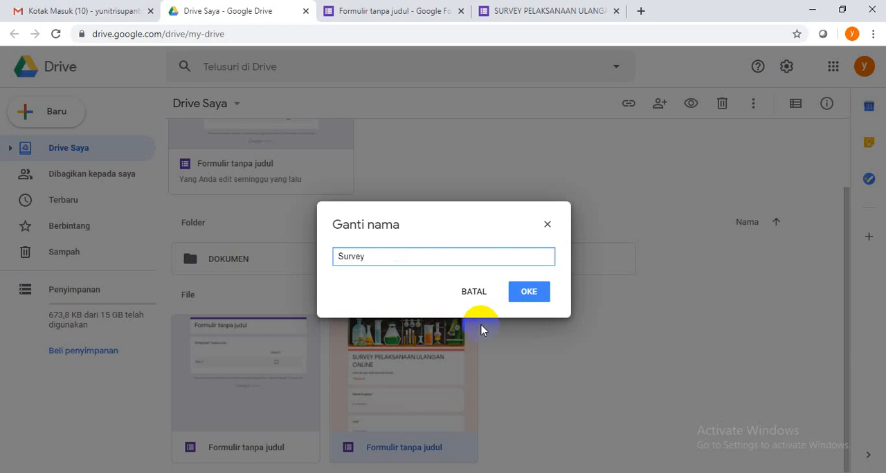
pyautogui.click(528, 290)
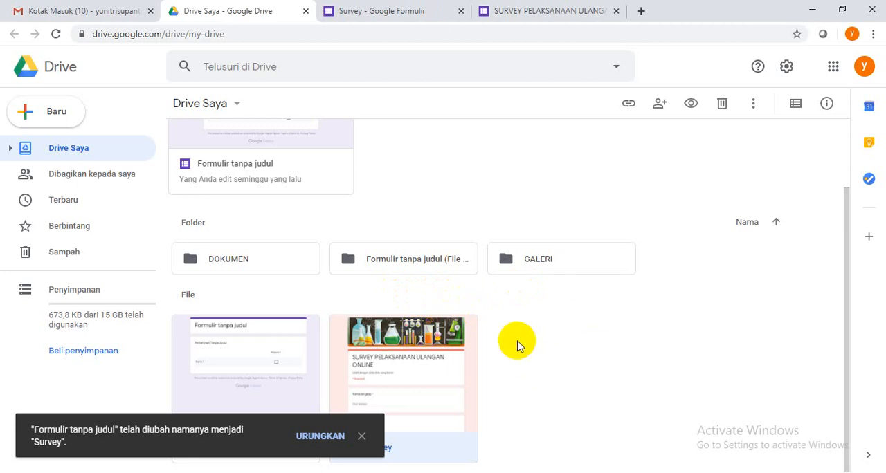
pyautogui.click(362, 437)
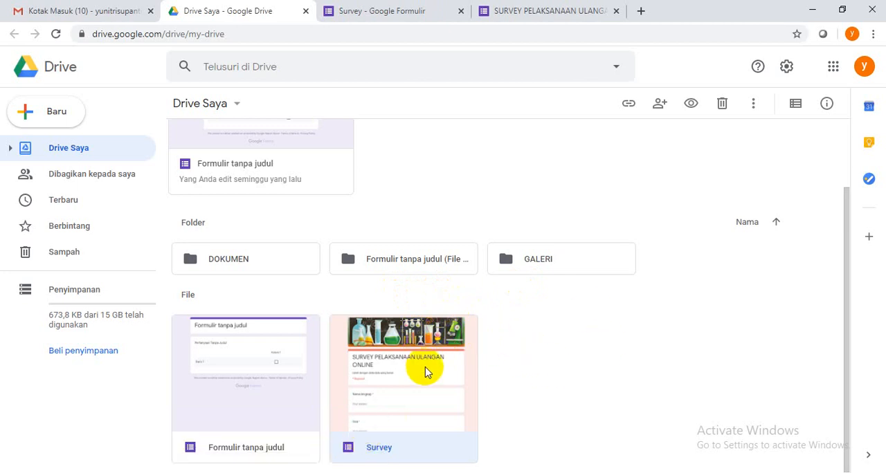
# Open the Survey form from Drive, check its responses page, and return to the form editor opened earlier
pyautogui.doubleClick(379, 449)
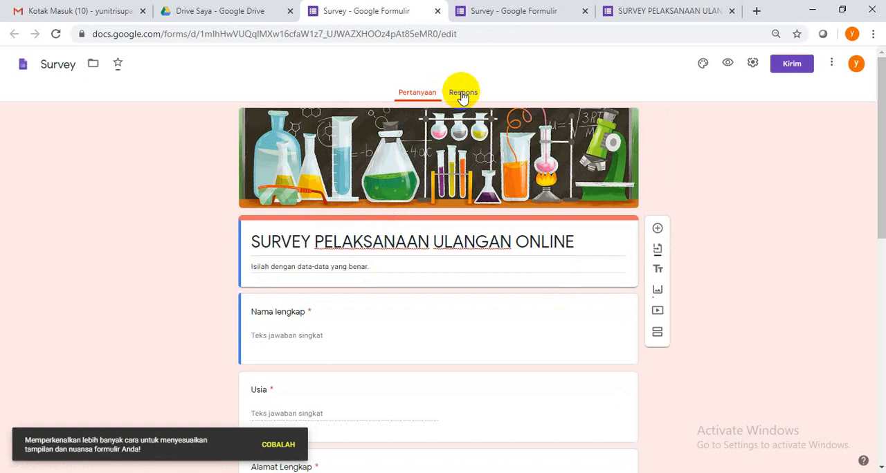
pyautogui.click(462, 95)
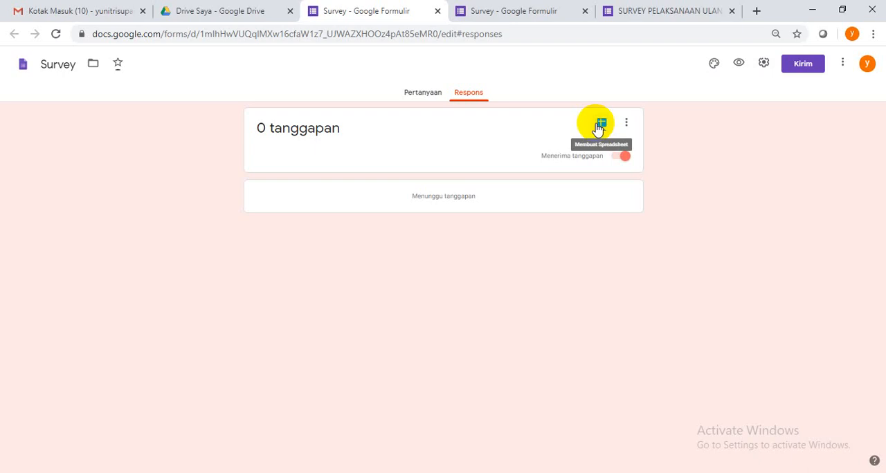
pyautogui.click(492, 10)
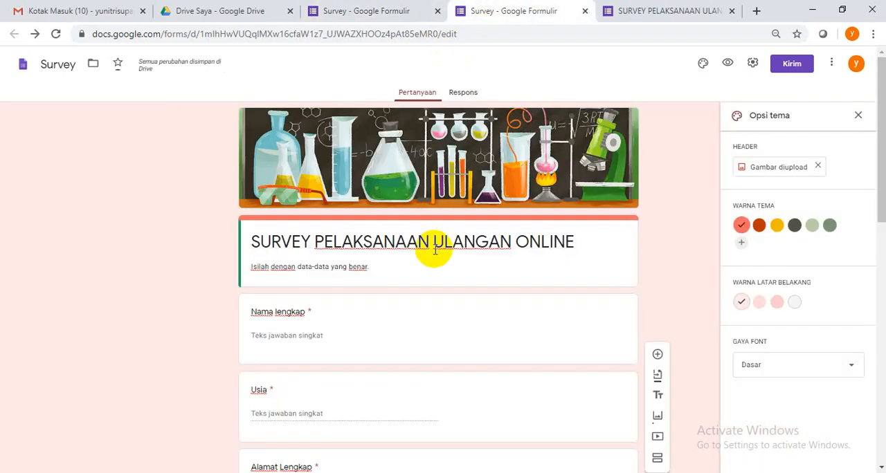